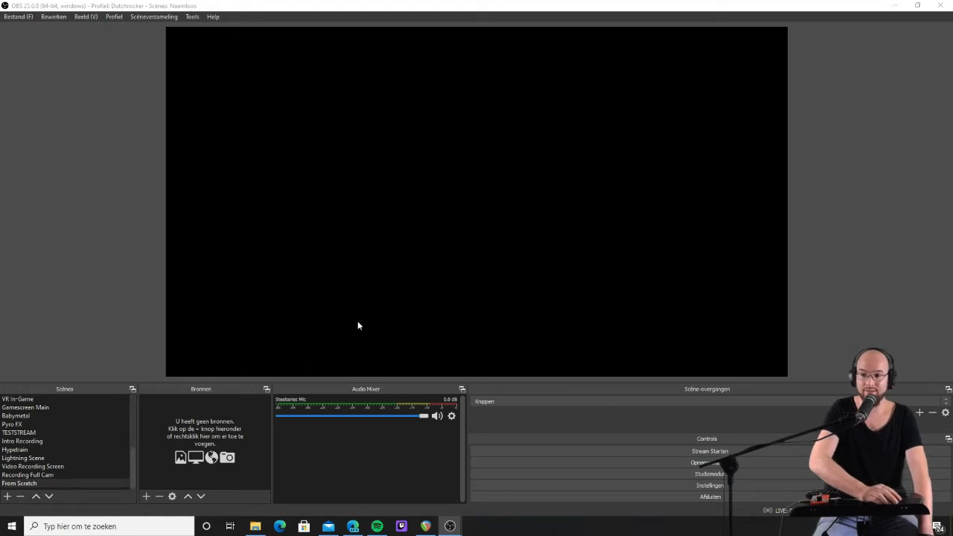
Step: Add the existing game capture source Gamecapture 2 to the From Scratch scene
left_click(146, 496)
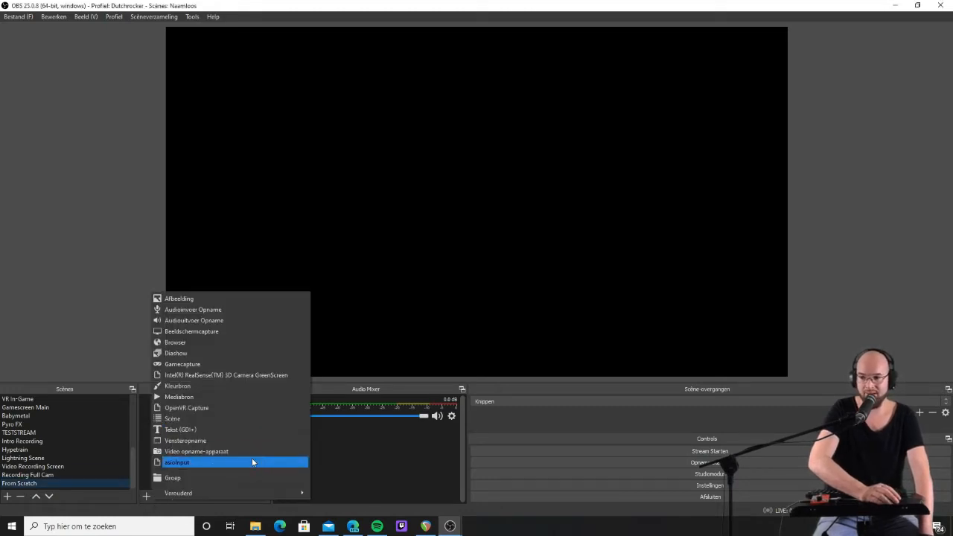
left_click(183, 363)
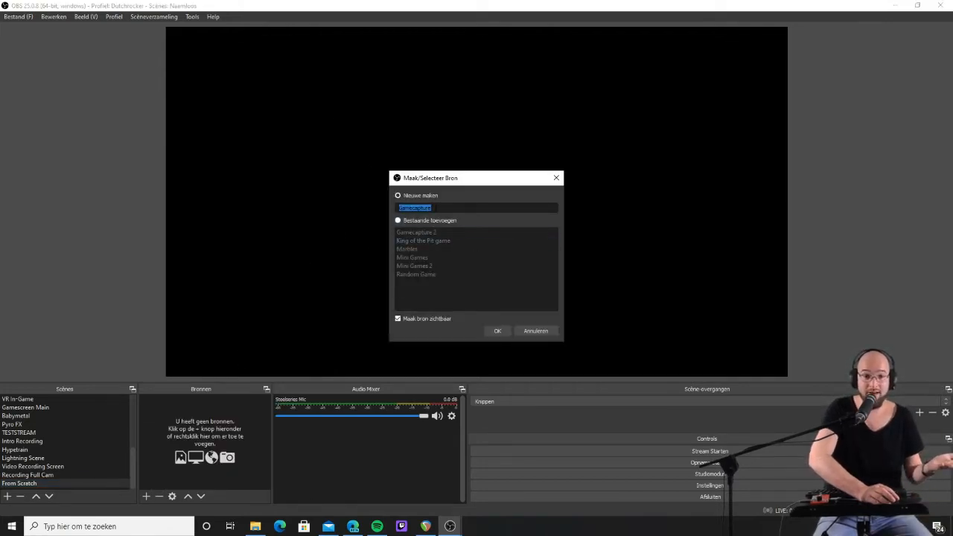
left_click(423, 222)
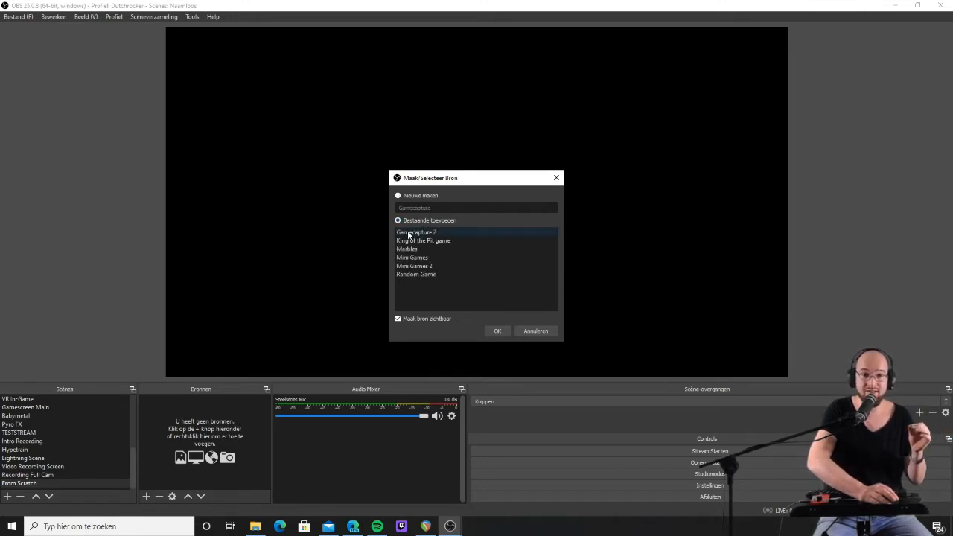
left_click(416, 234)
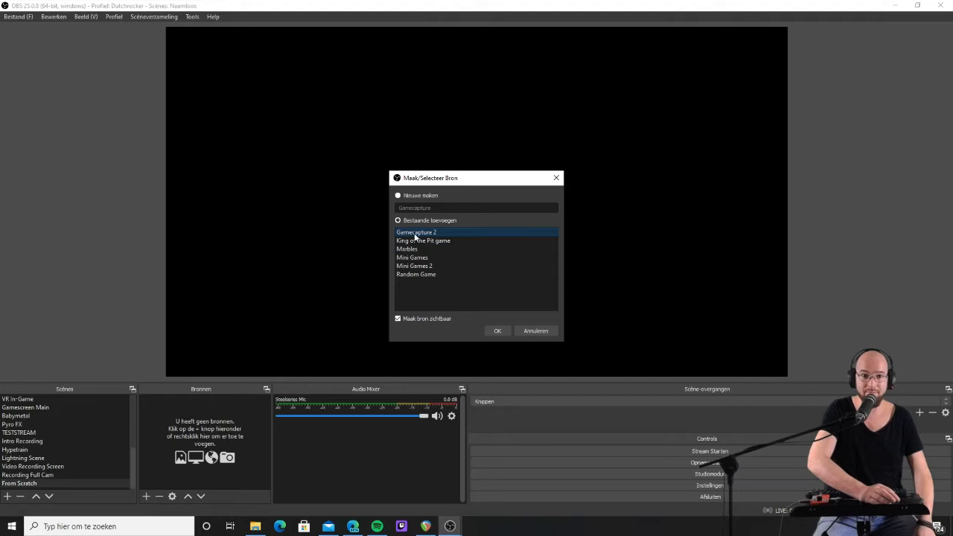
left_click(493, 332)
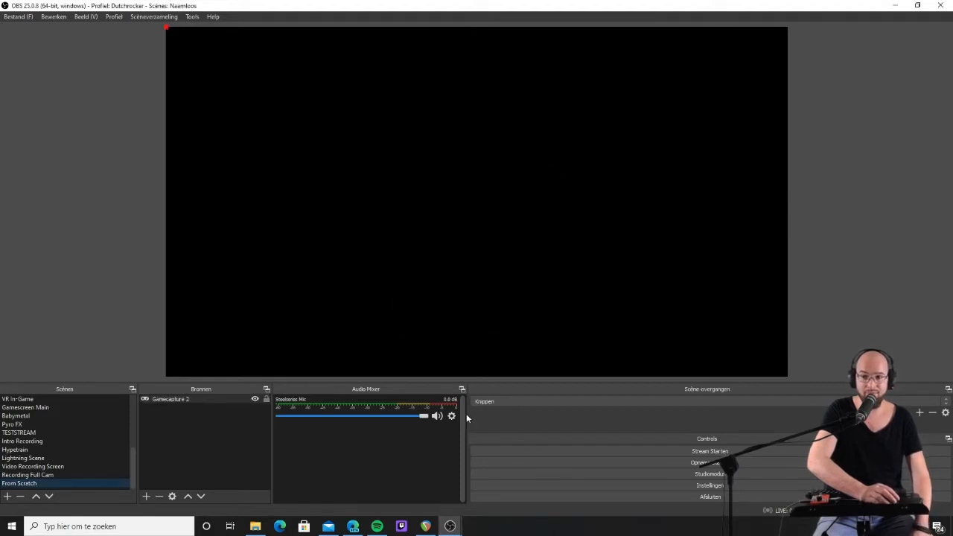
Step: Configure Gamecapture 2 to capture a specific window, keeping [Rocksmith2014.exe]: Rocksmith 2014 as the window, and accept the properties
right_click(194, 401)
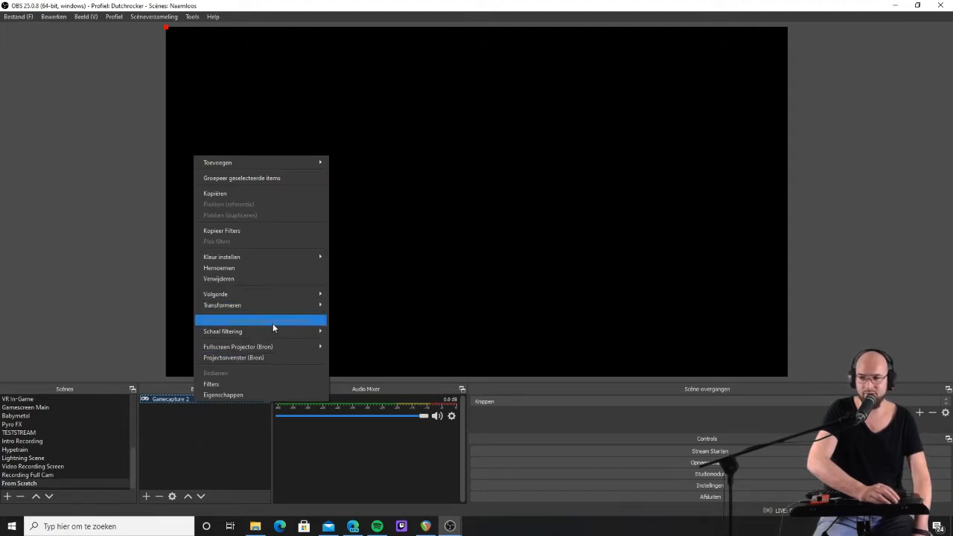
left_click(236, 394)
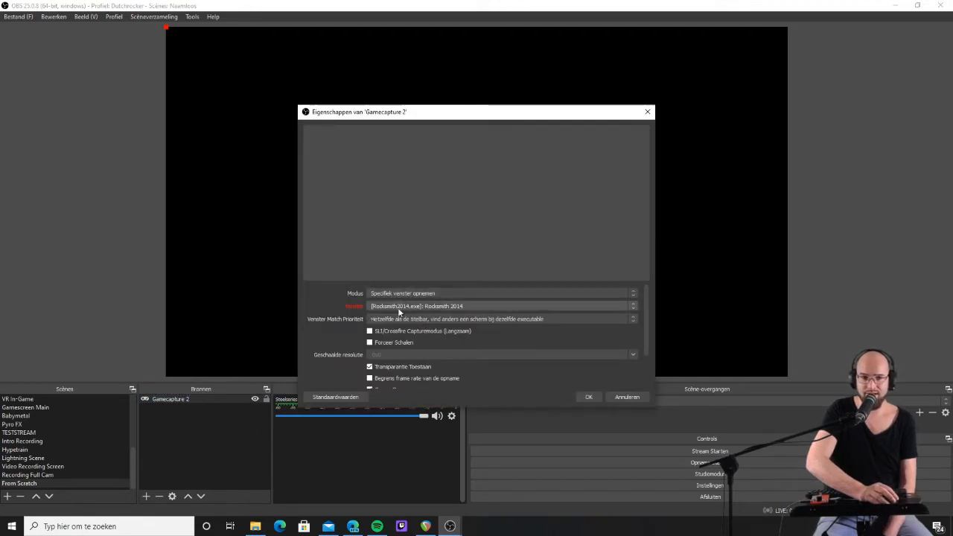
left_click(388, 293)
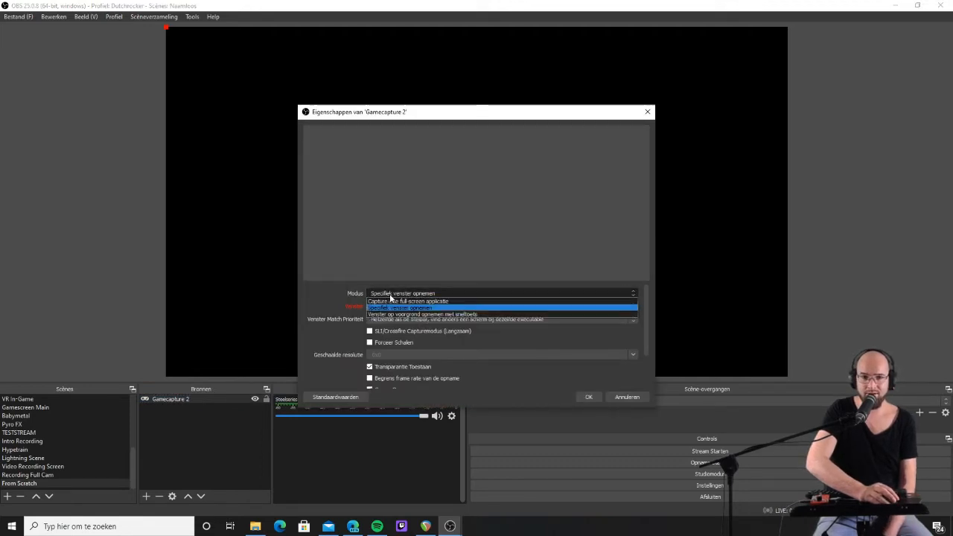
left_click(394, 309)
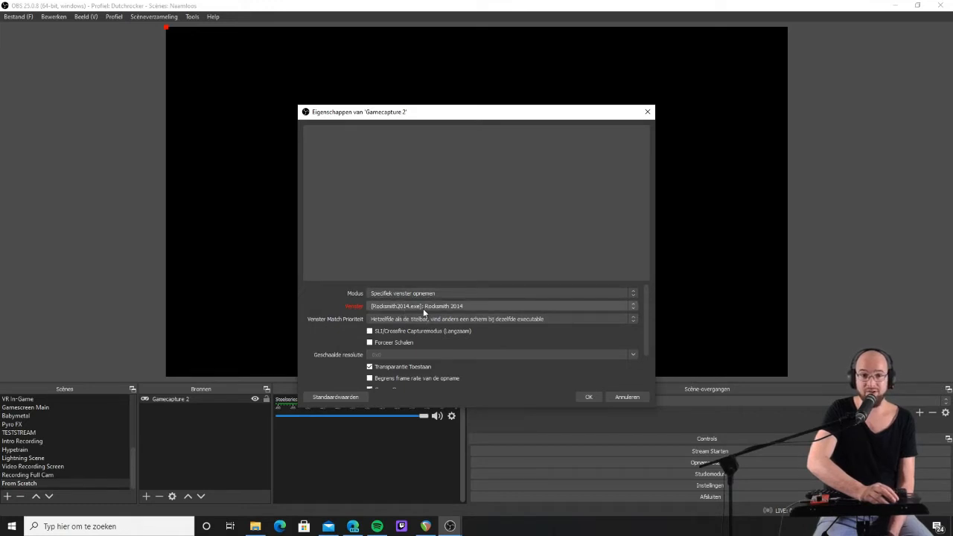
left_click(421, 308)
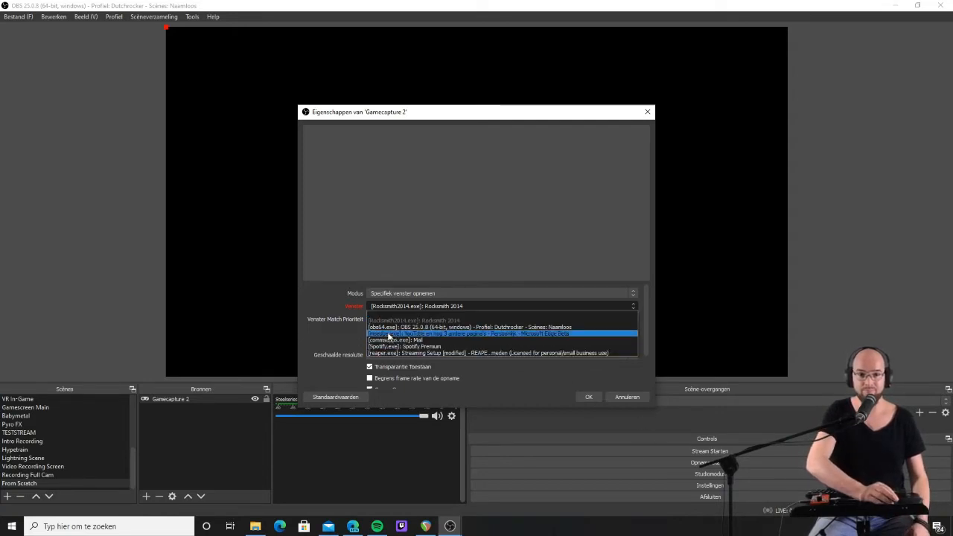
left_click(421, 313)
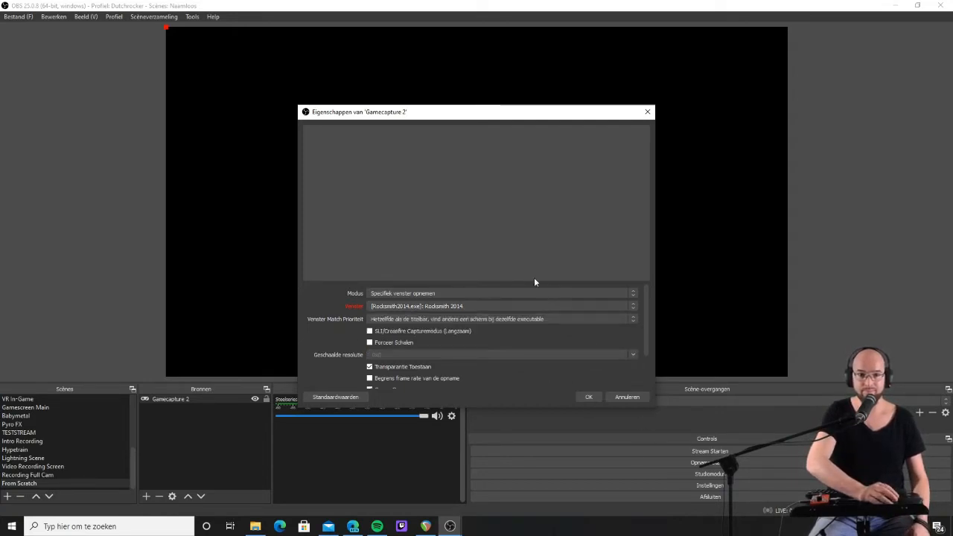
left_click(589, 397)
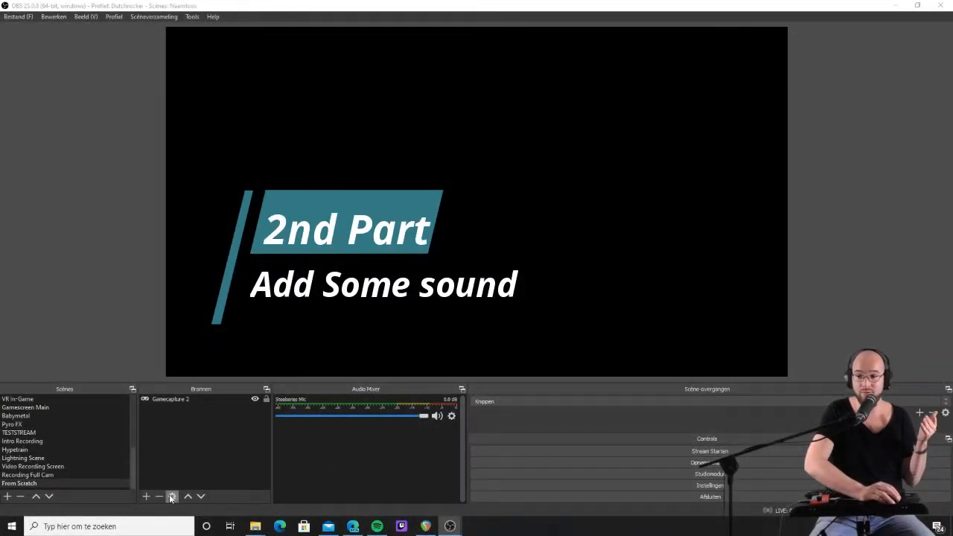
Step: Add the existing audio input capture source Steelseries Mic to the From Scratch scene
left_click(145, 497)
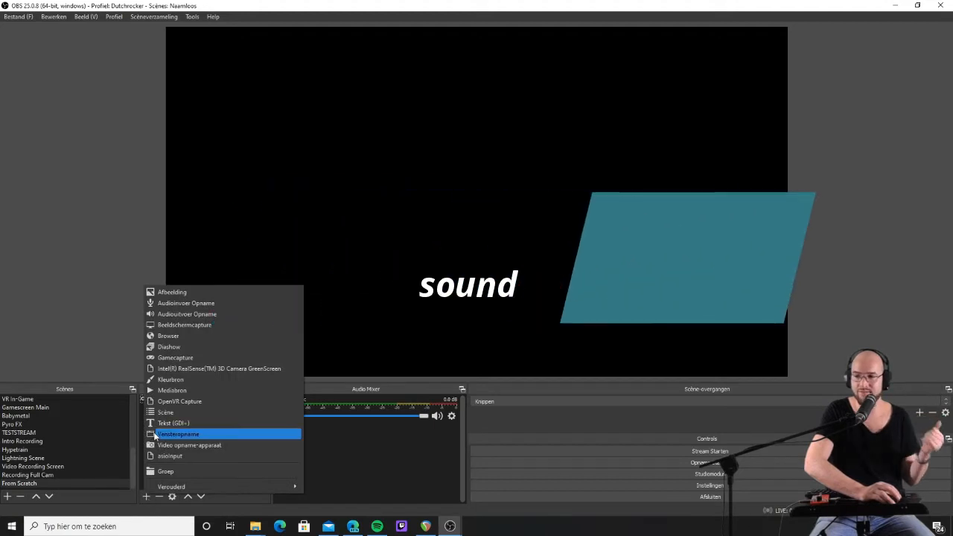
left_click(179, 304)
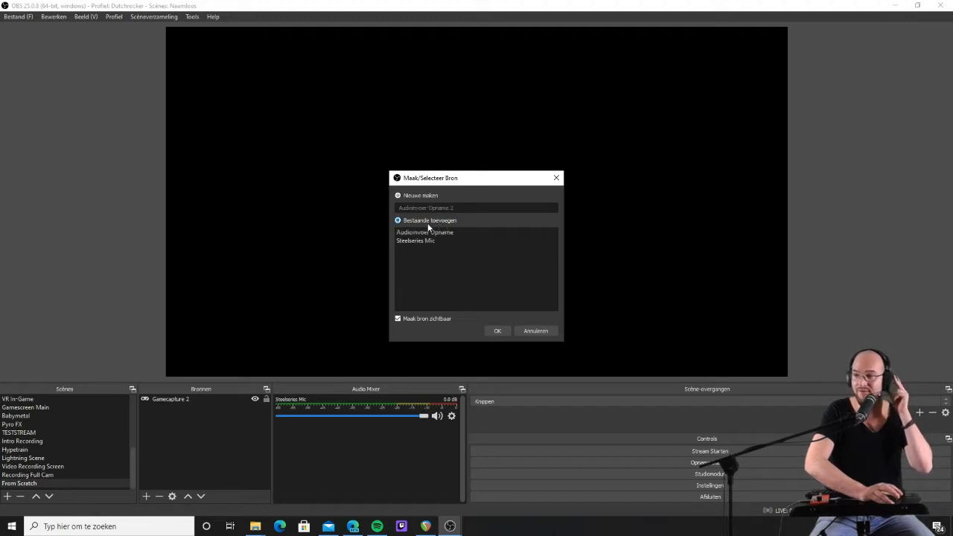
left_click(419, 241)
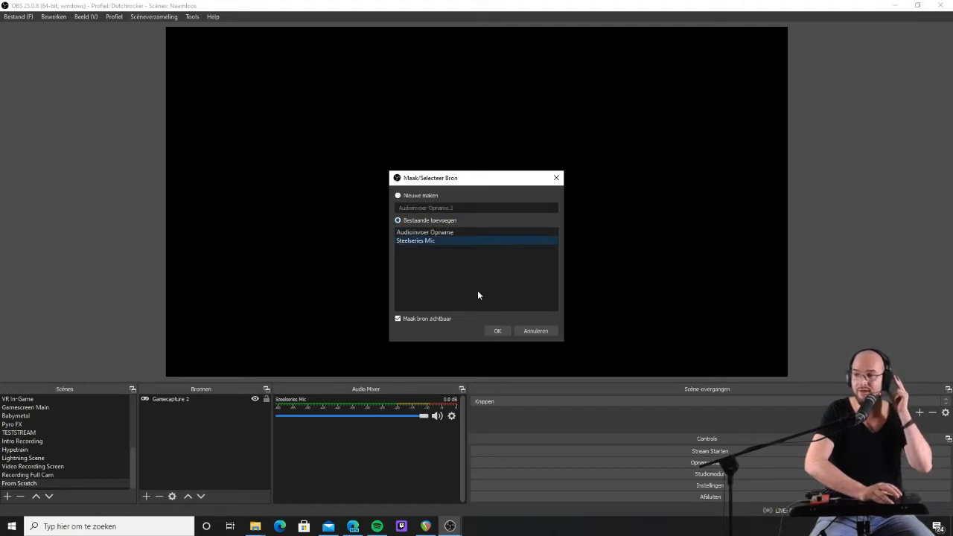
left_click(498, 334)
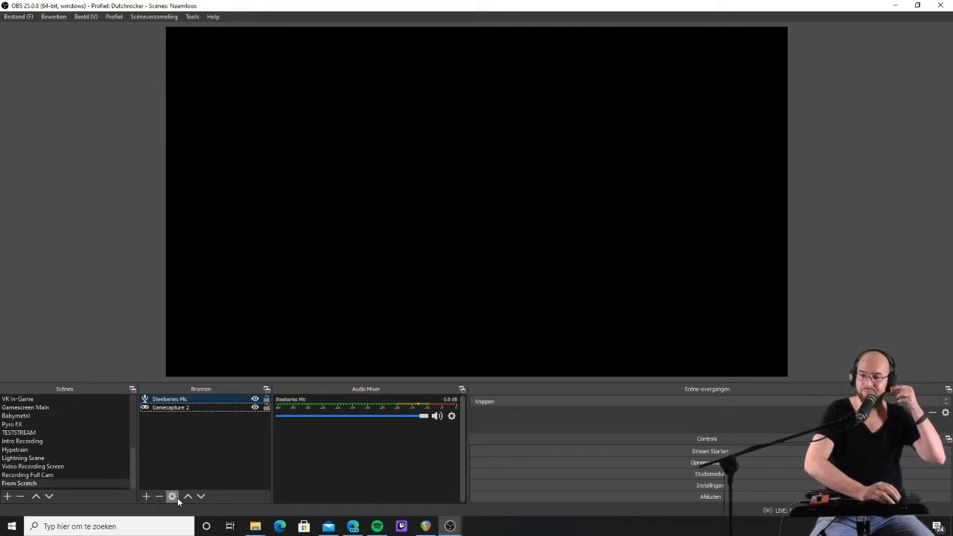
Step: Add the existing audio output capture source Main Audio to the From Scratch scene
left_click(146, 496)
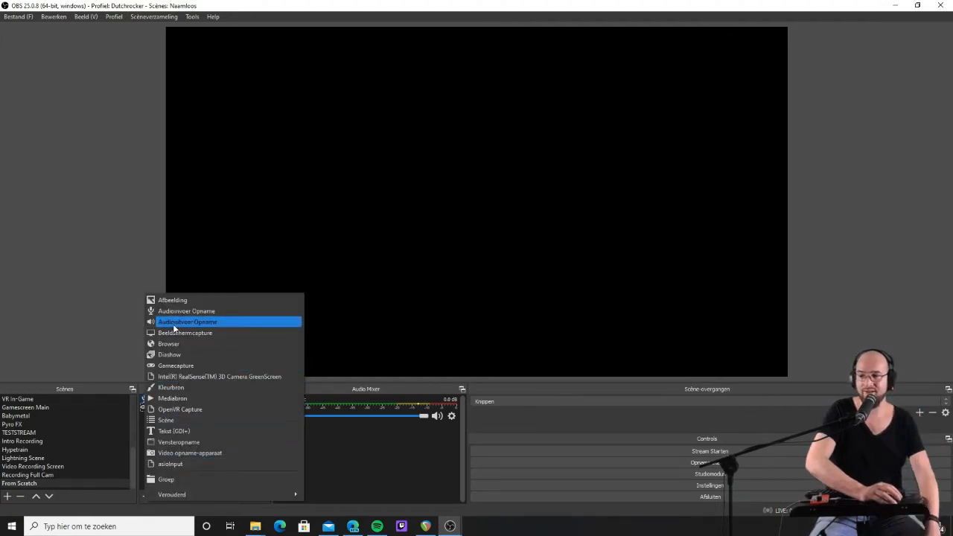
left_click(175, 322)
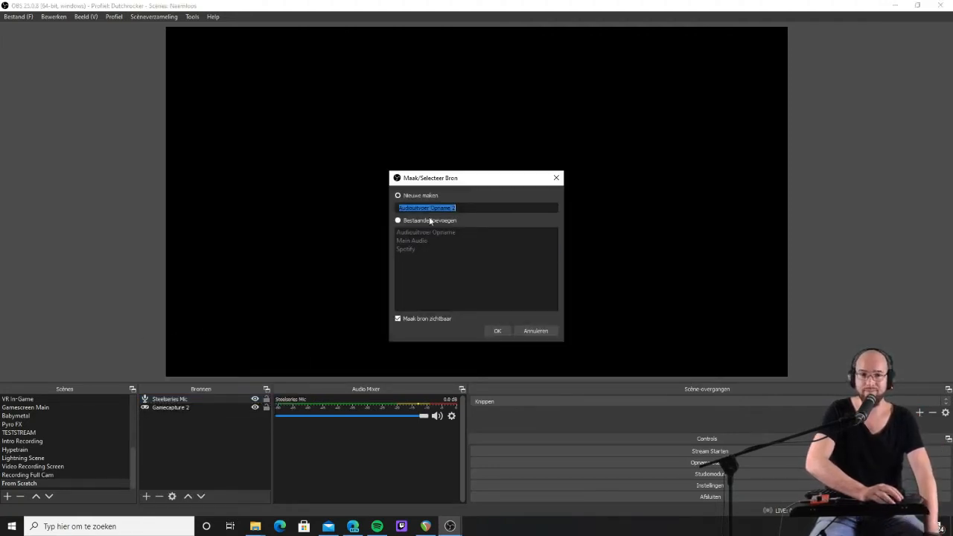
left_click(421, 221)
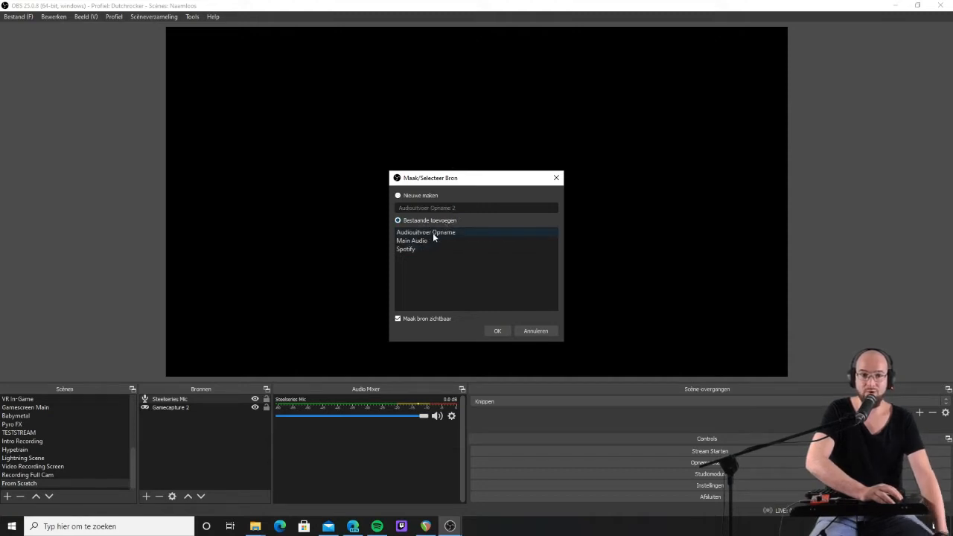
left_click(420, 239)
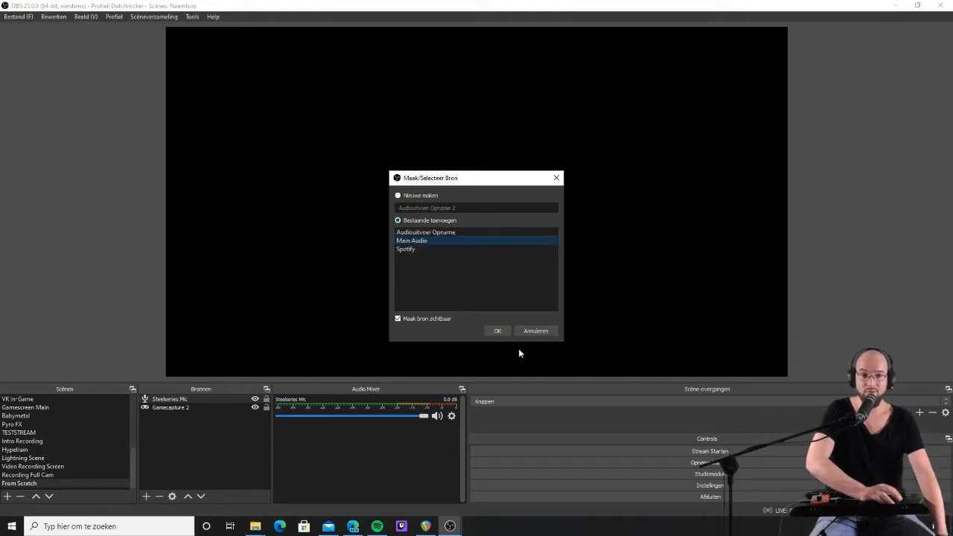
left_click(496, 331)
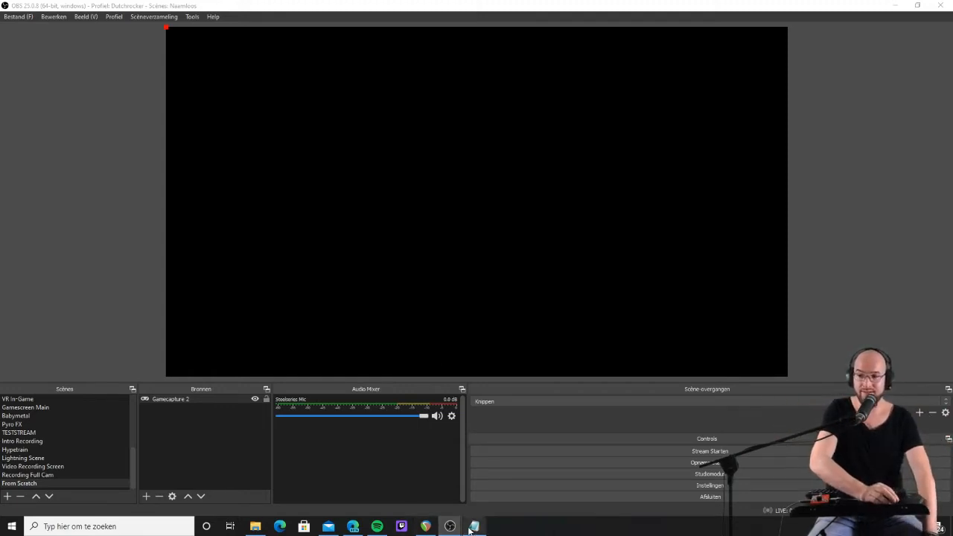
Step: Switch to the Rocksmith settings file in Notepad, maximize it and highlight the ExclusiveMode line in the Audio section
mouse_move(470, 528)
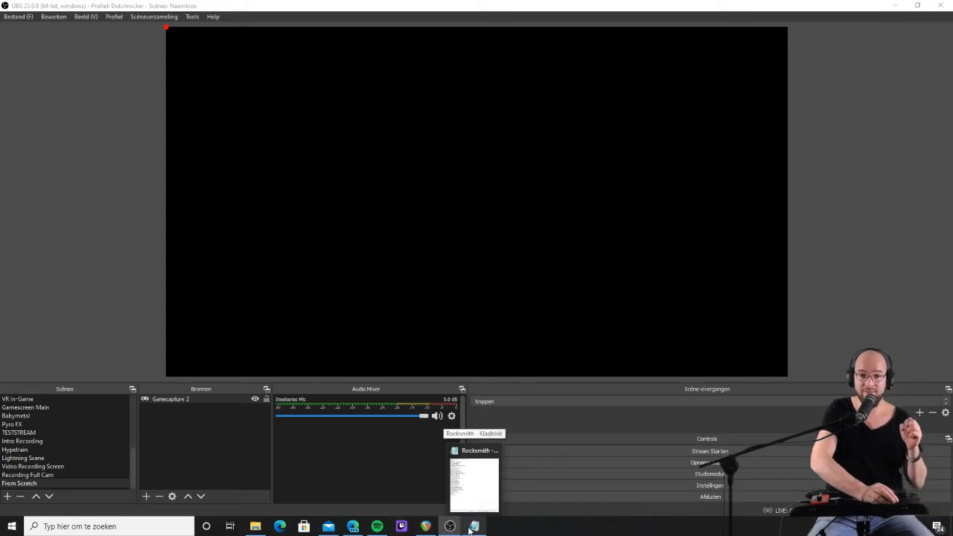
left_click(470, 527)
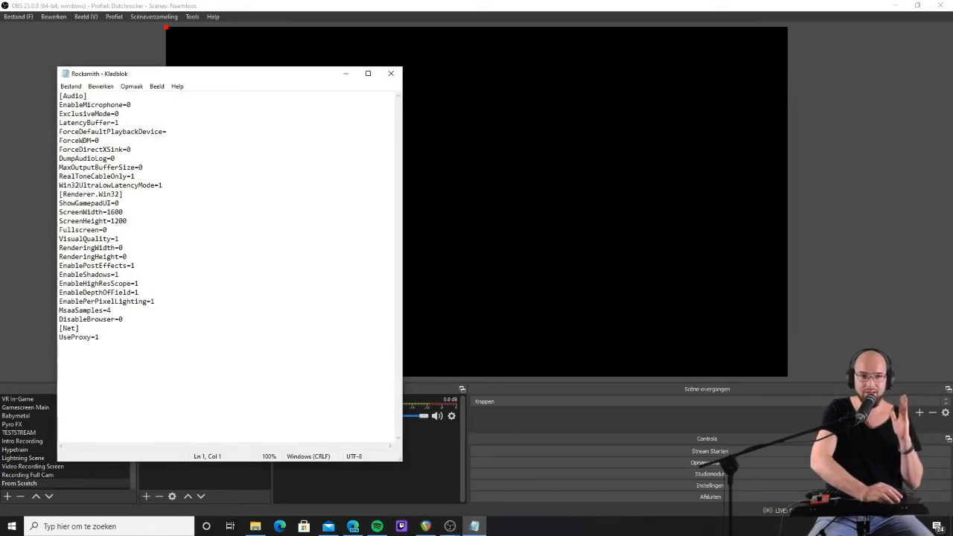
left_click(368, 73)
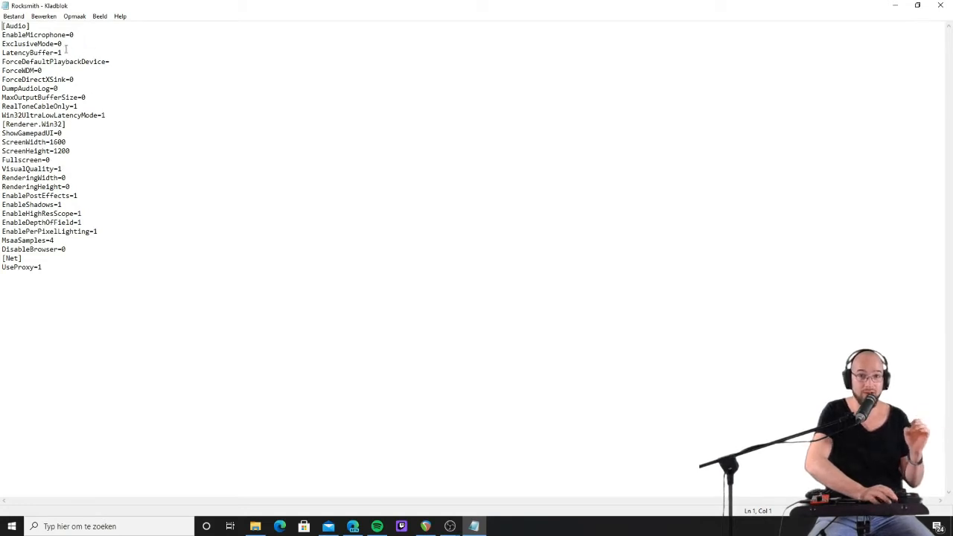
left_click_drag(77, 43, 2, 44)
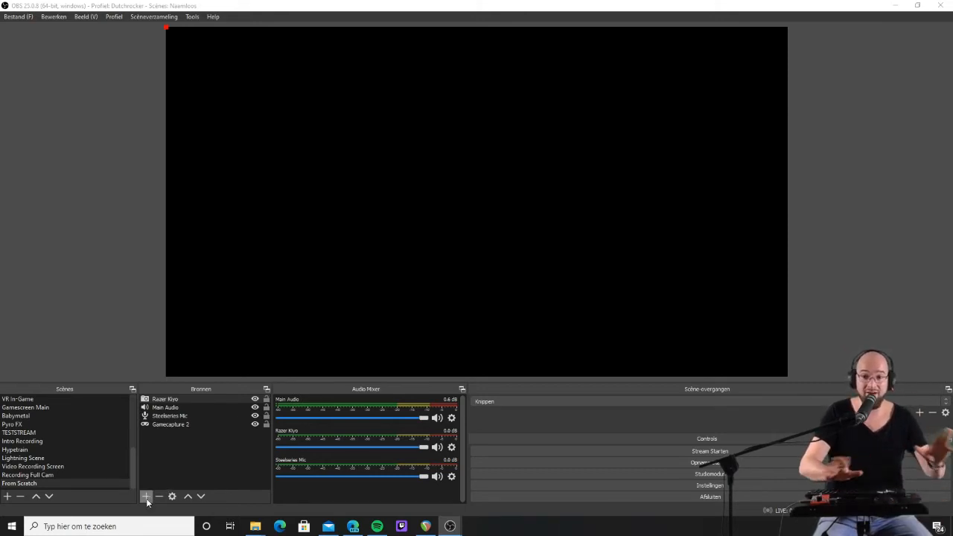
Step: Add the existing image source Stream Overlay 2 to the From Scratch scene in OBS
left_click(146, 497)
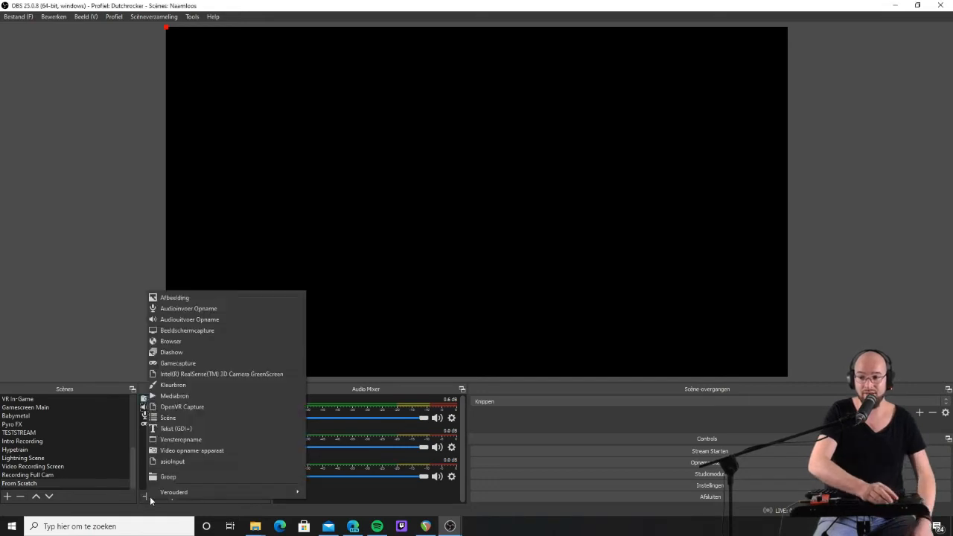
left_click(170, 298)
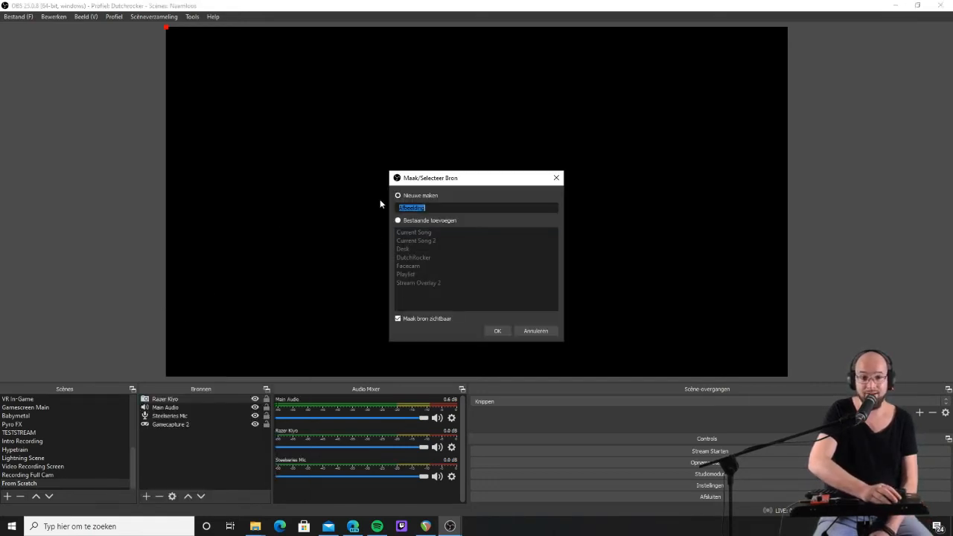
left_click(421, 222)
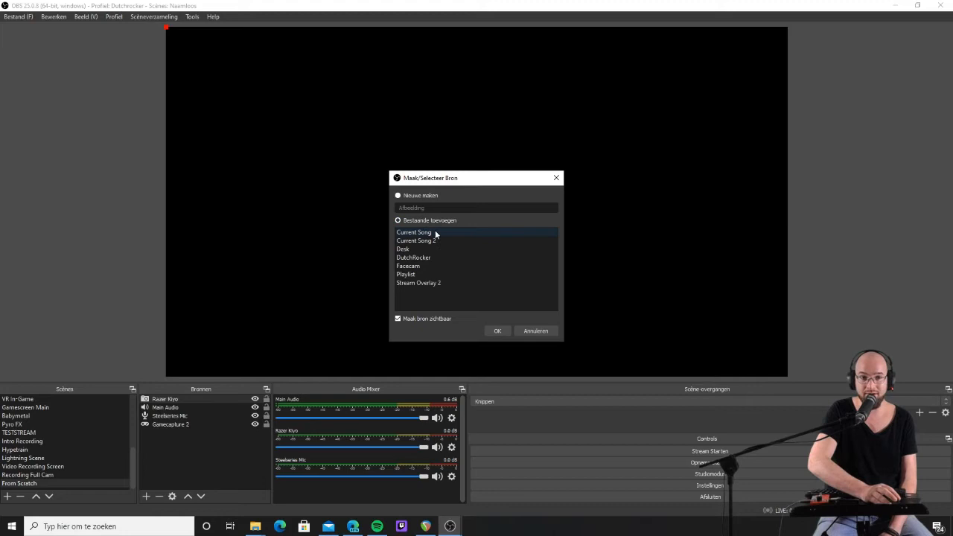
left_click(420, 283)
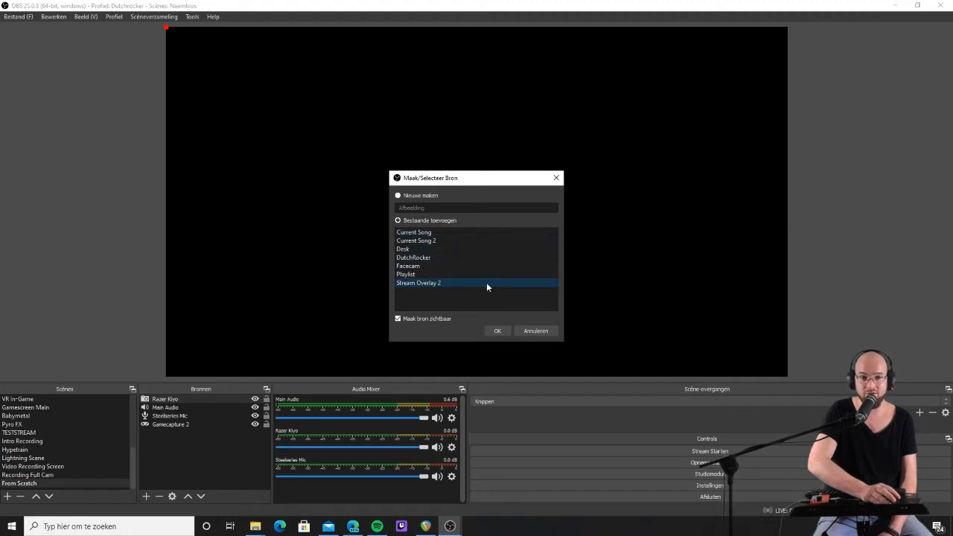
left_click(494, 331)
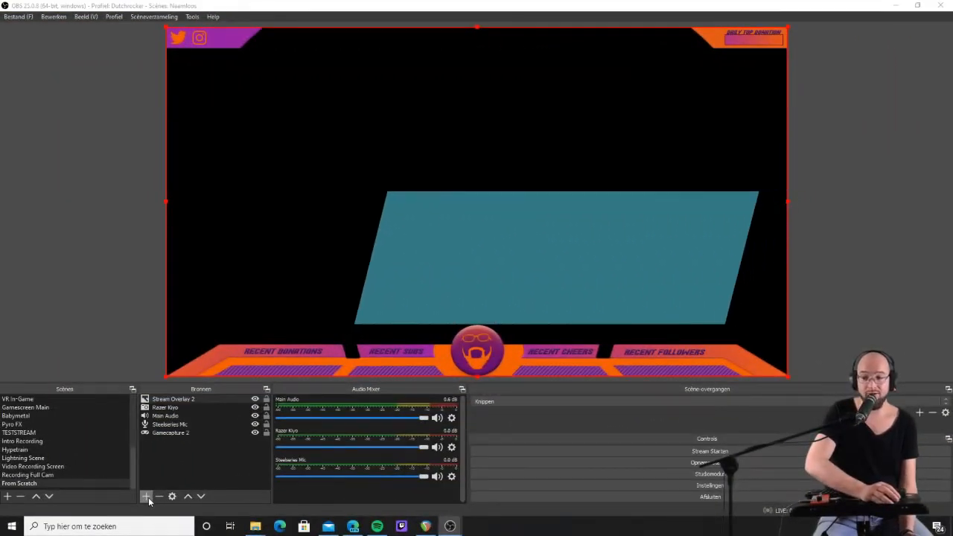
Step: Add the existing image source Current Song 2 on top of the stream overlay
left_click(147, 497)
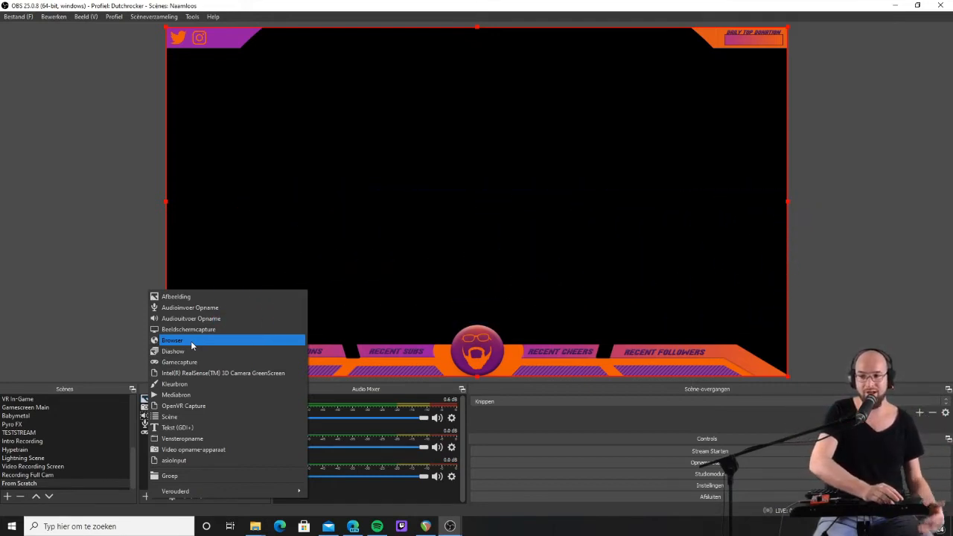
left_click(177, 298)
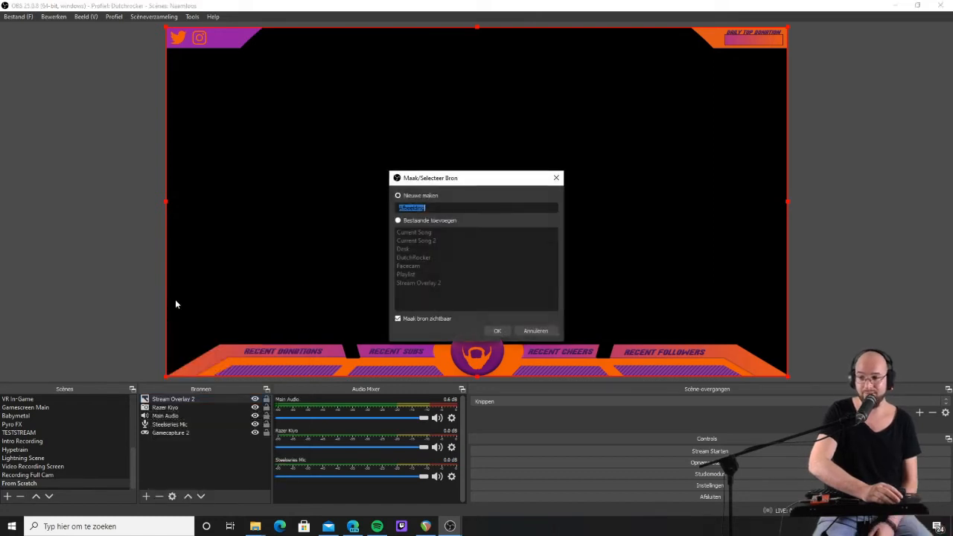
left_click(410, 221)
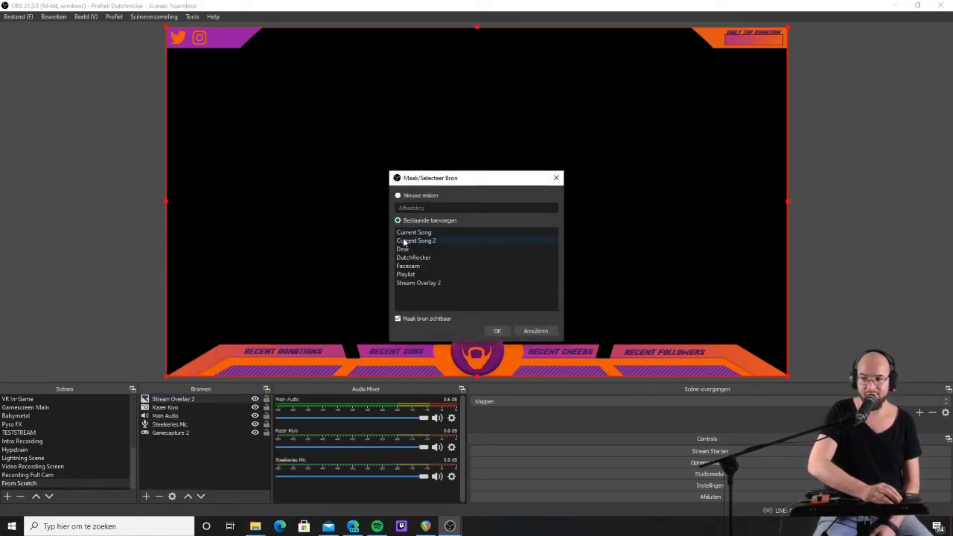
left_click(412, 233)
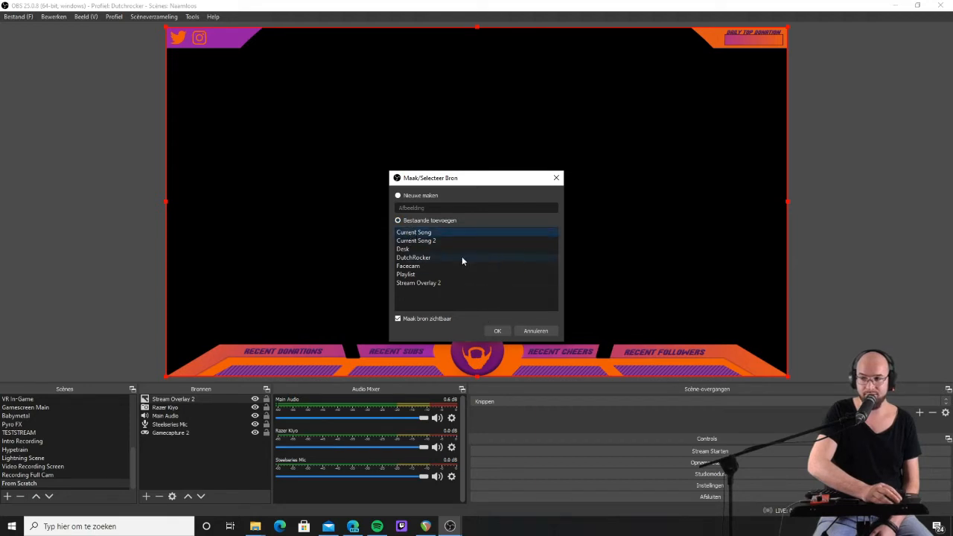
left_click(436, 241)
left_click(495, 331)
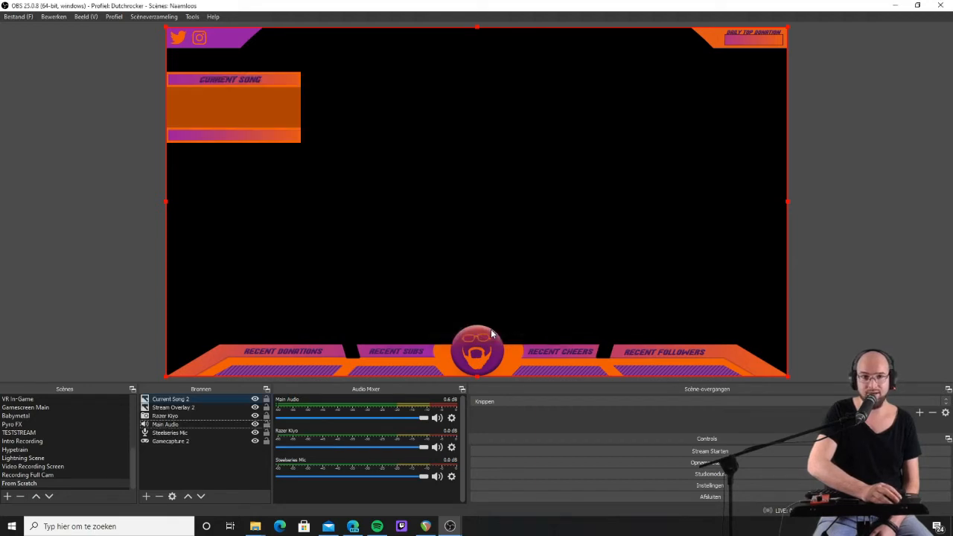
Step: Add the existing image source Playlist to the From Scratch scene
left_click(147, 497)
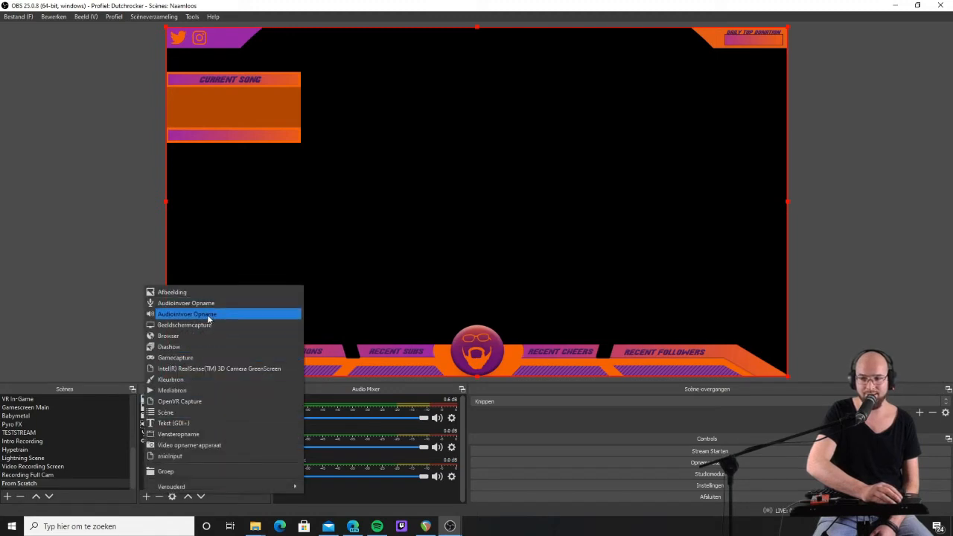
left_click(176, 293)
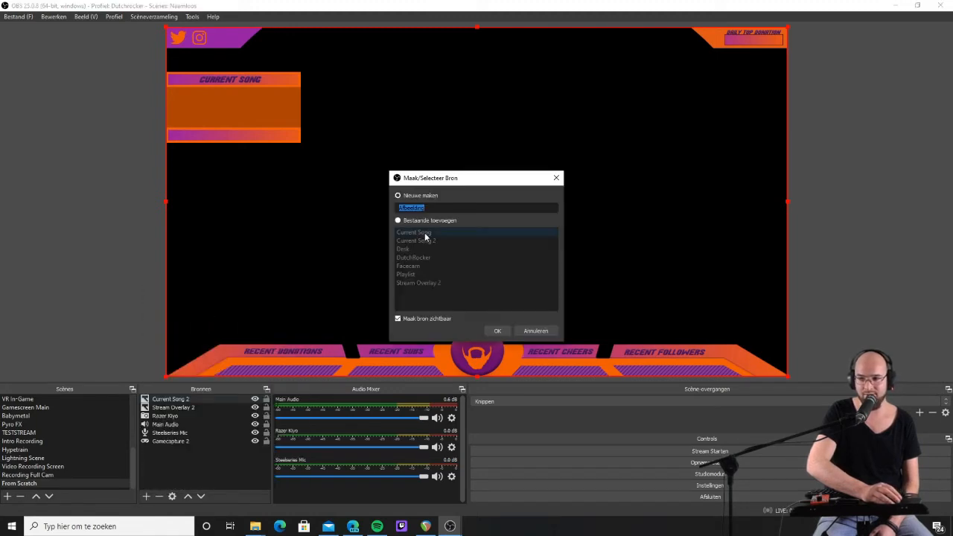
left_click(405, 220)
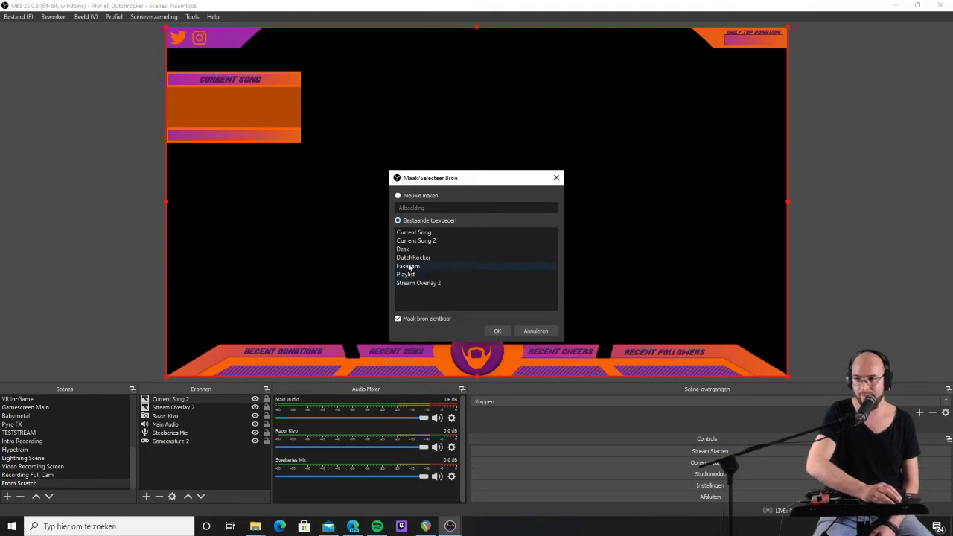
left_click(423, 274)
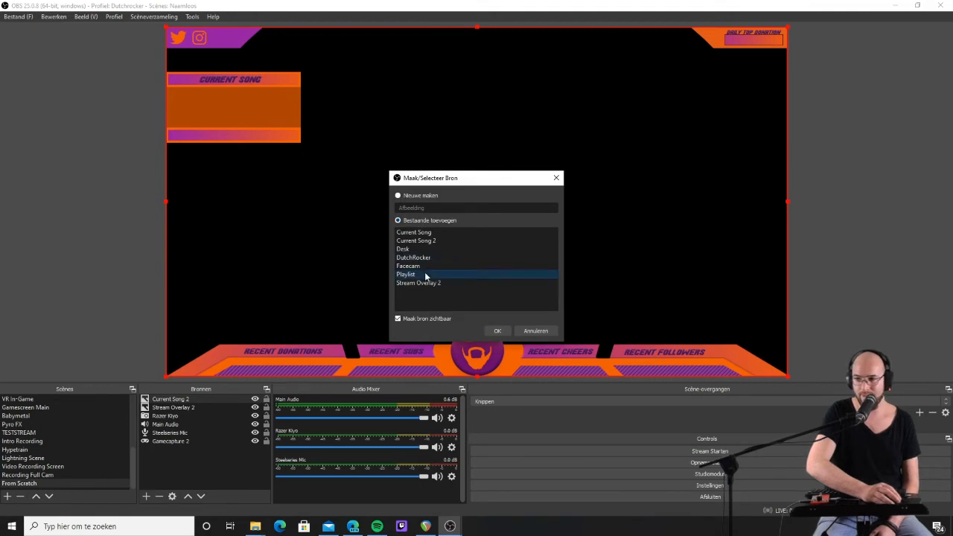
left_click(497, 332)
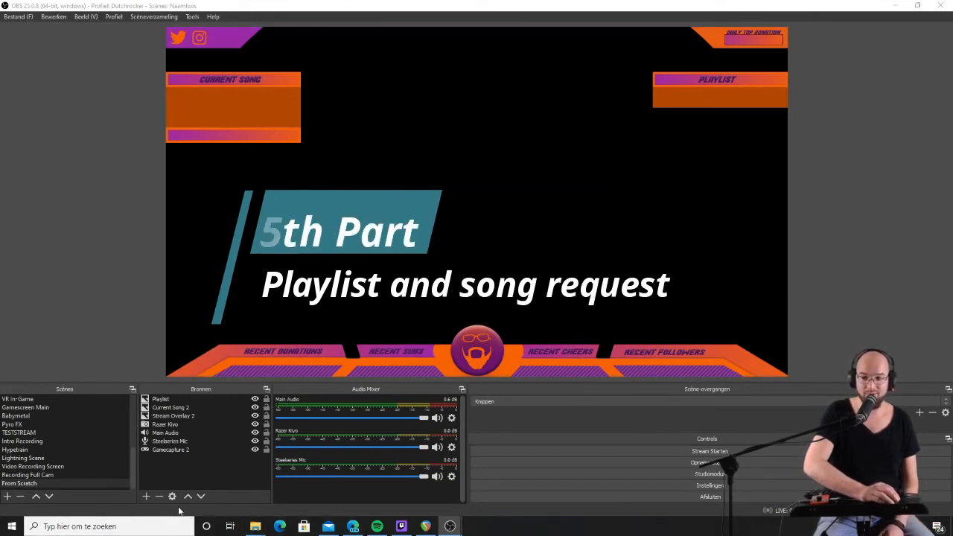
Step: Add the existing browser source RS Player to the From Scratch scene
left_click(146, 496)
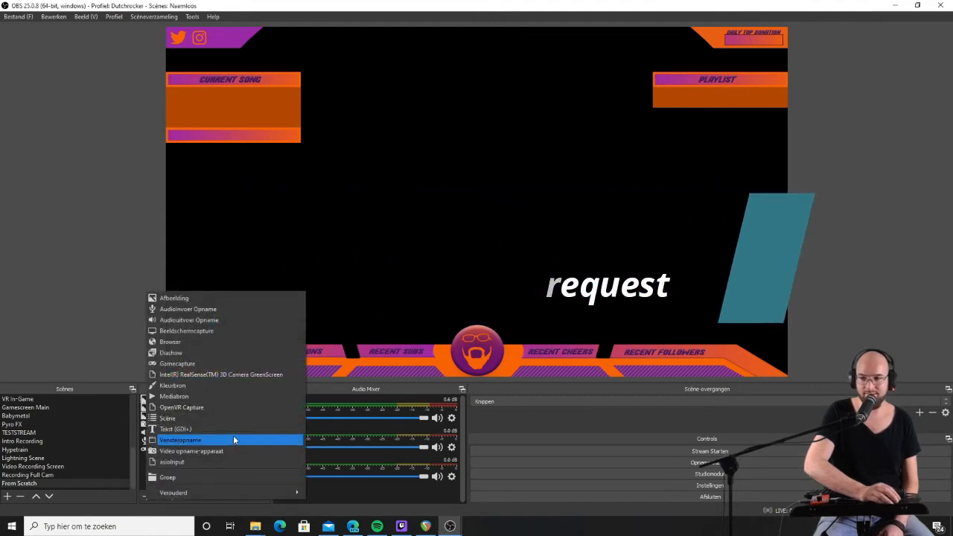
left_click(196, 341)
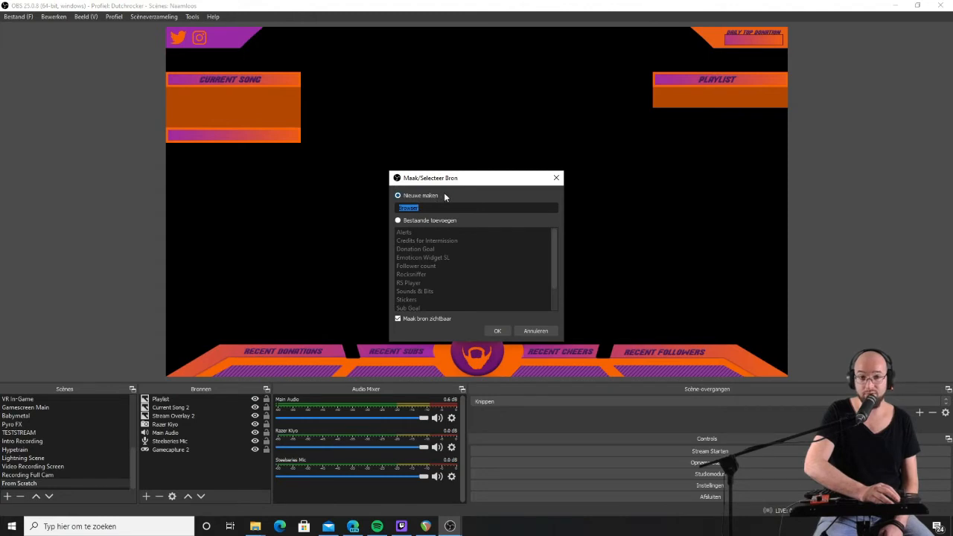
left_click(402, 222)
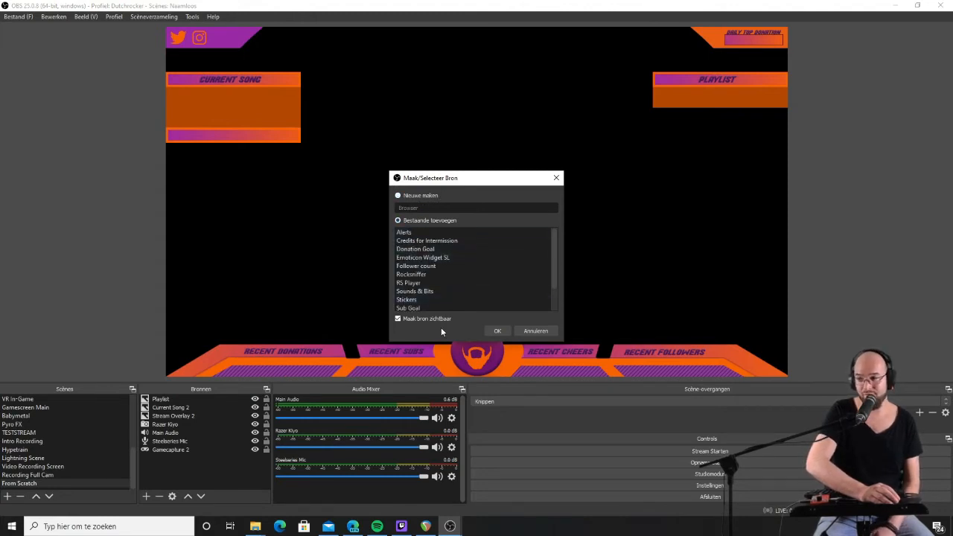
left_click(420, 284)
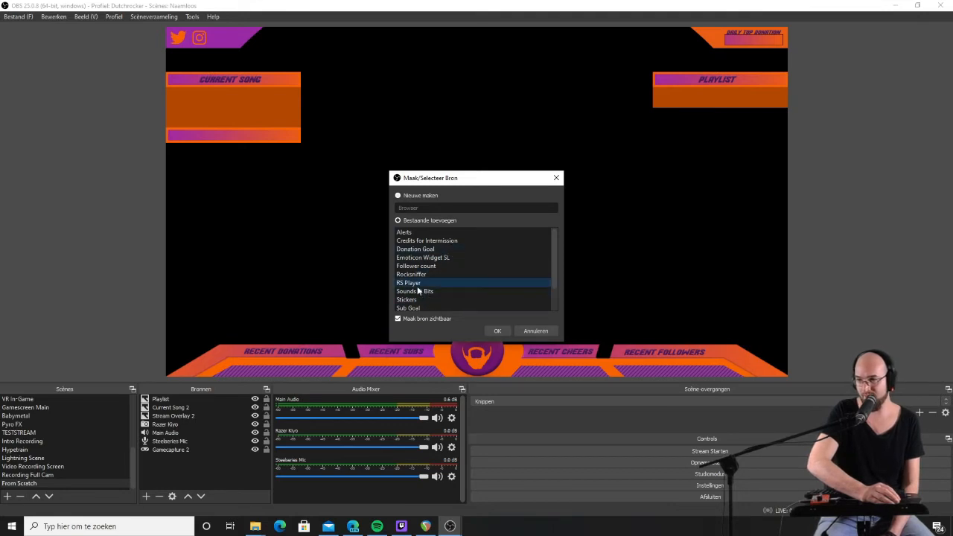
left_click(496, 332)
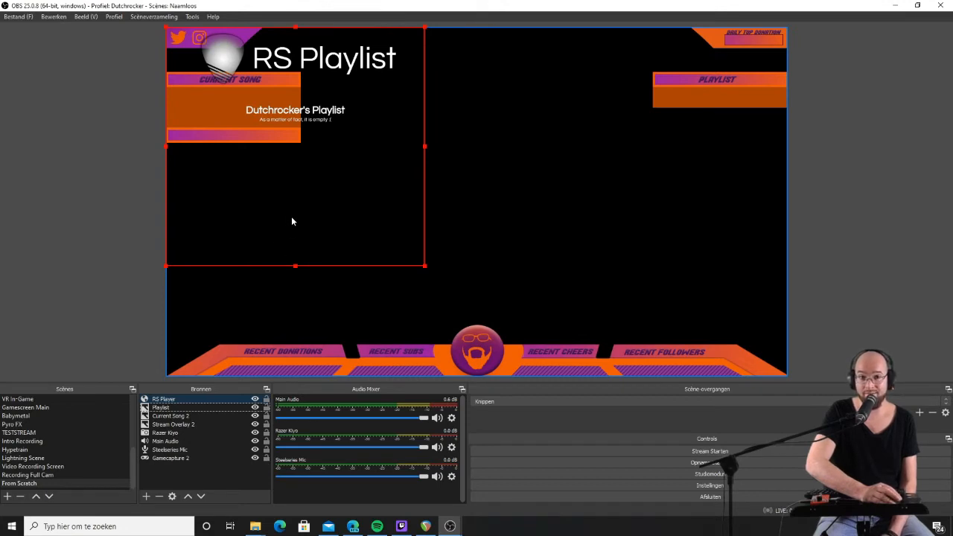
Step: Fit the RS Player source under the Playlist header, scaled to the panel's width and with its RS Playlist logo cropped off
left_click_drag(283, 222, 649, 281)
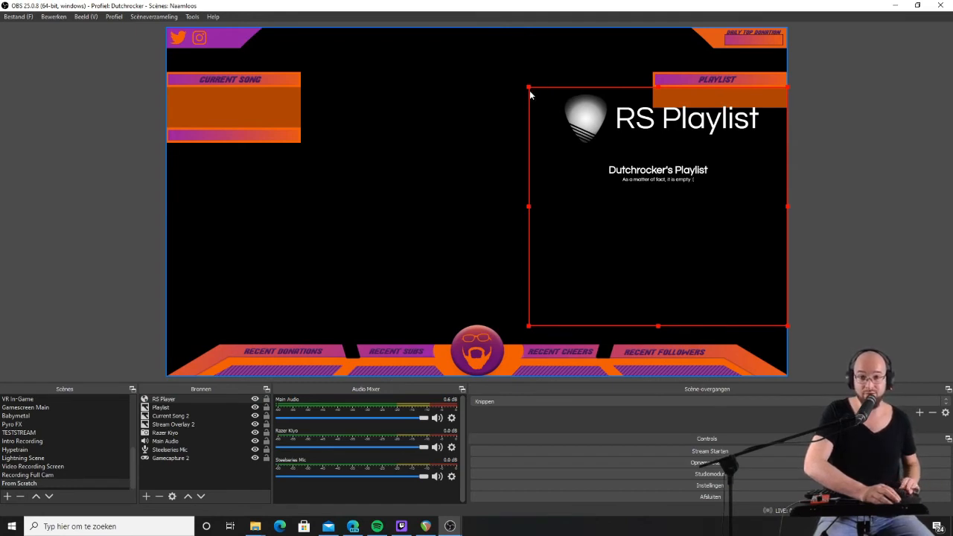
left_click_drag(531, 89, 654, 218)
left_click_drag(726, 274, 727, 160)
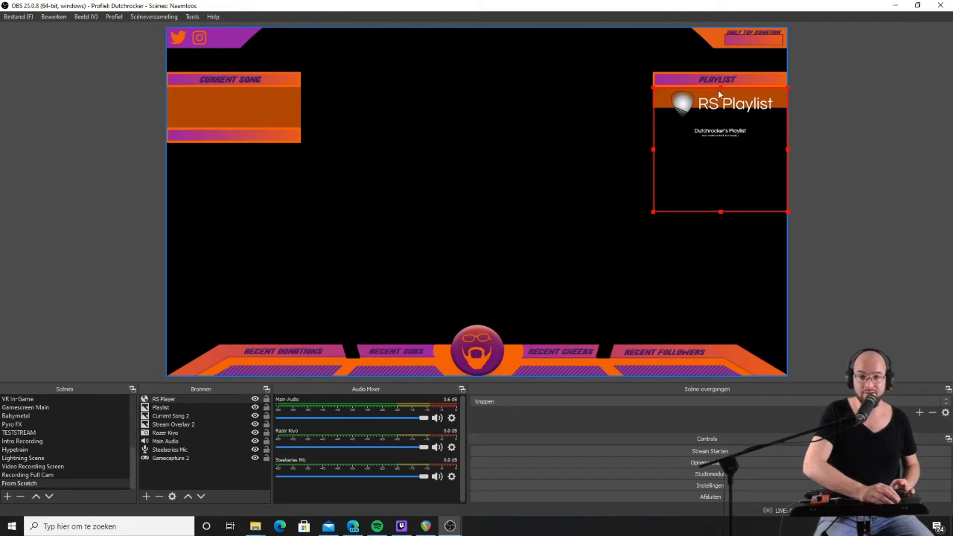
left_click_drag(722, 88, 725, 126)
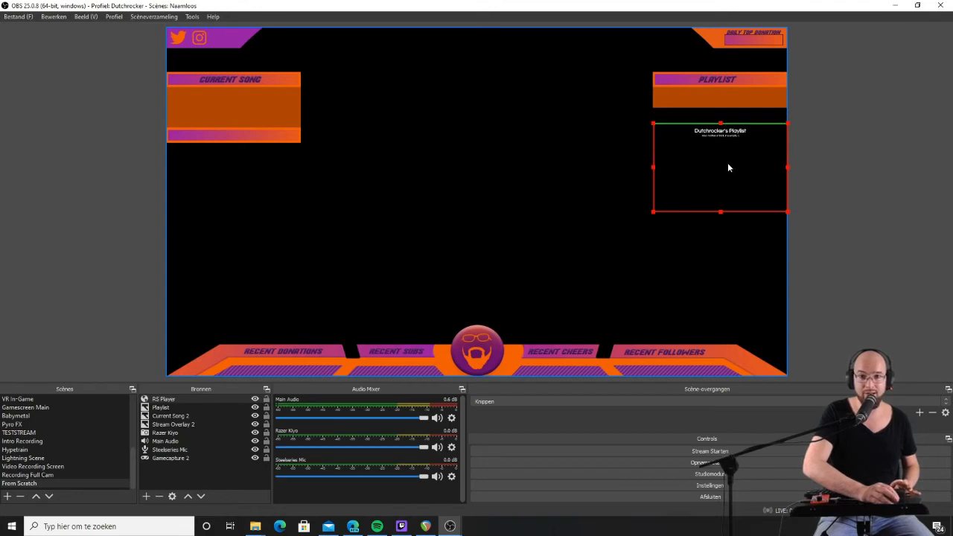
left_click_drag(728, 165, 728, 129)
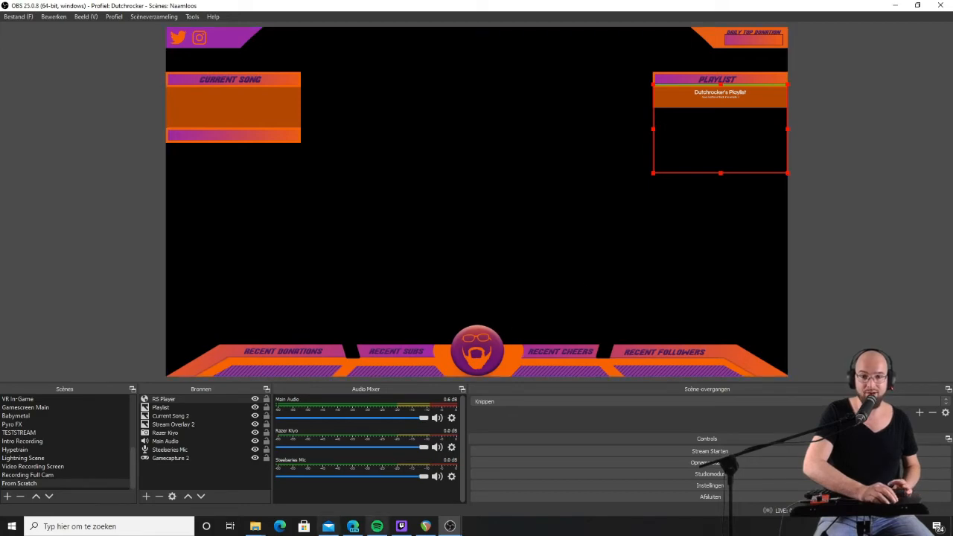
Step: Switch to Twitch and send the song request "!sr Dream theater - on the backs of angels" in the channel's chat
left_click(401, 526)
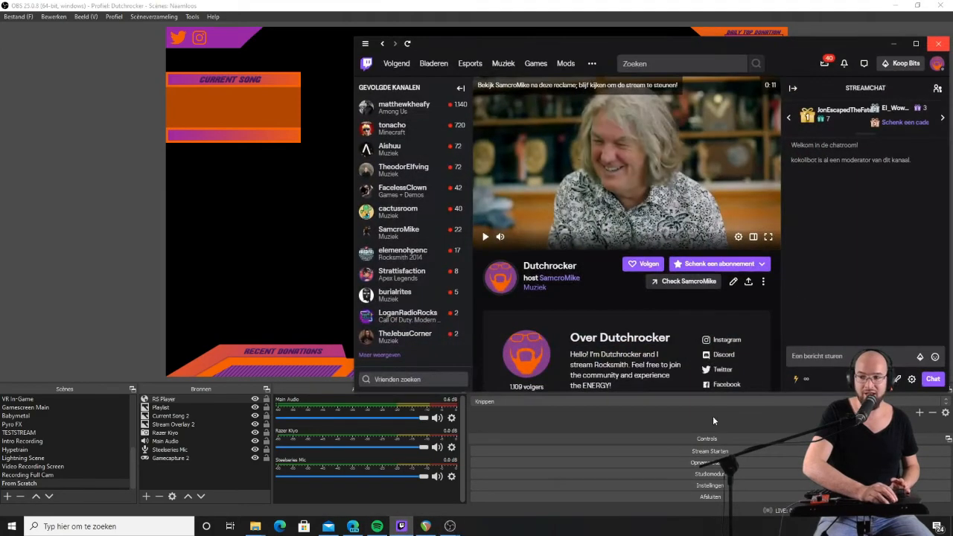
left_click(915, 44)
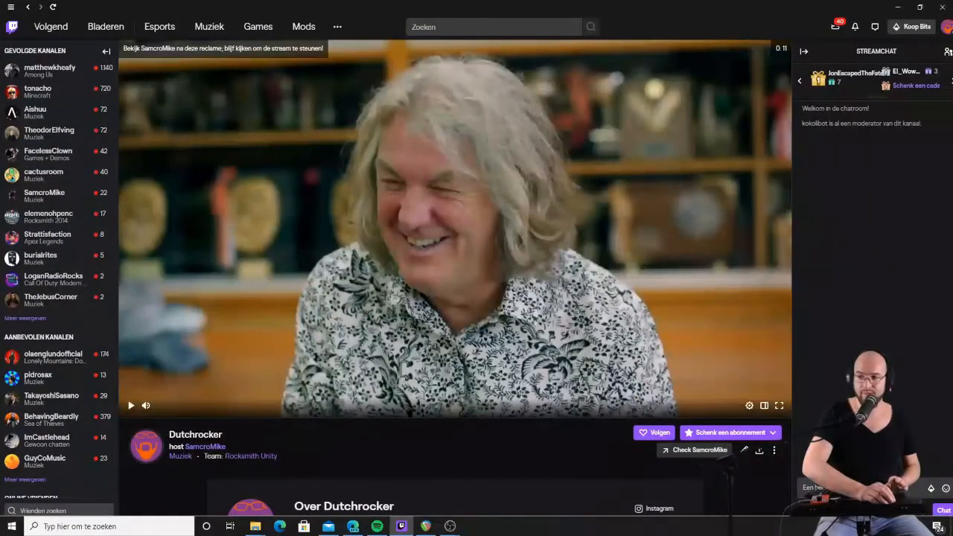
left_click(812, 488)
type("!")
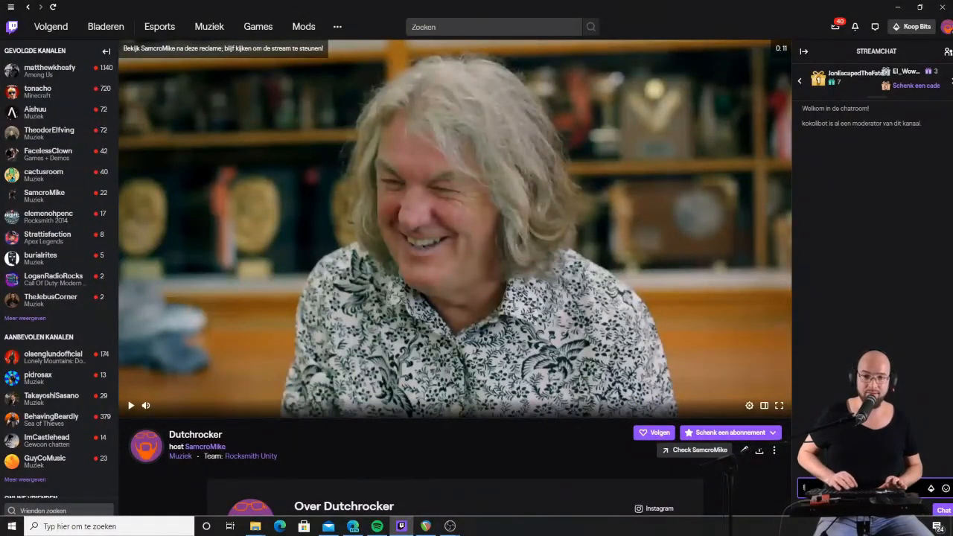
type("sr")
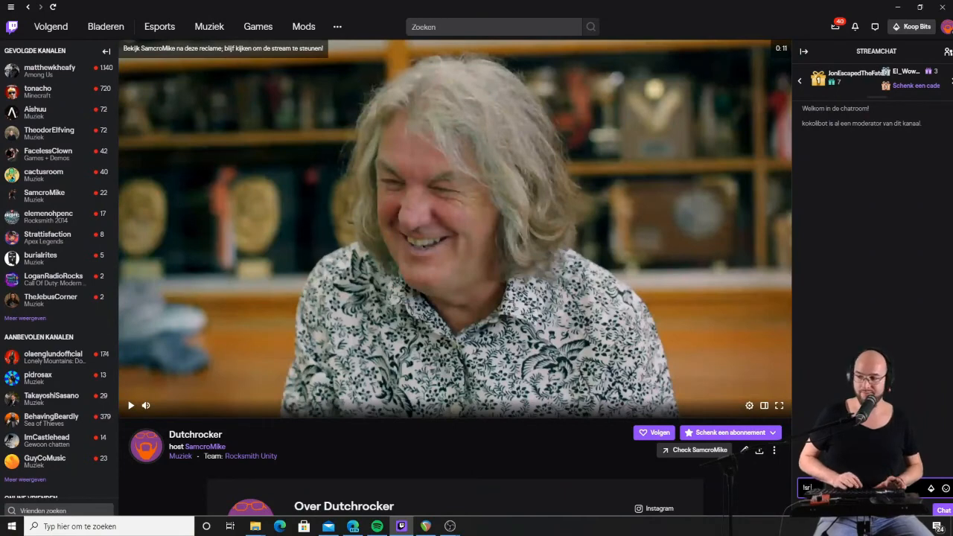
type(" Drea")
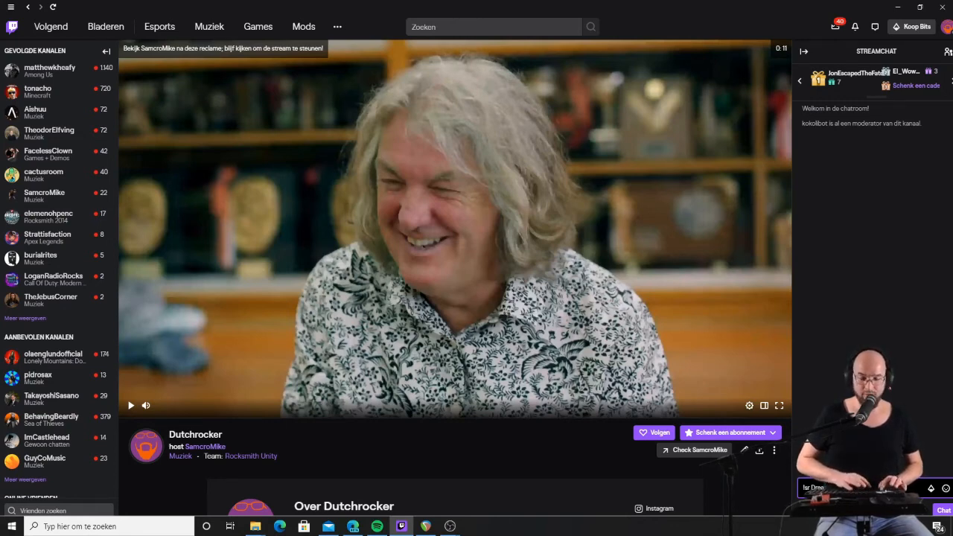
key("Return")
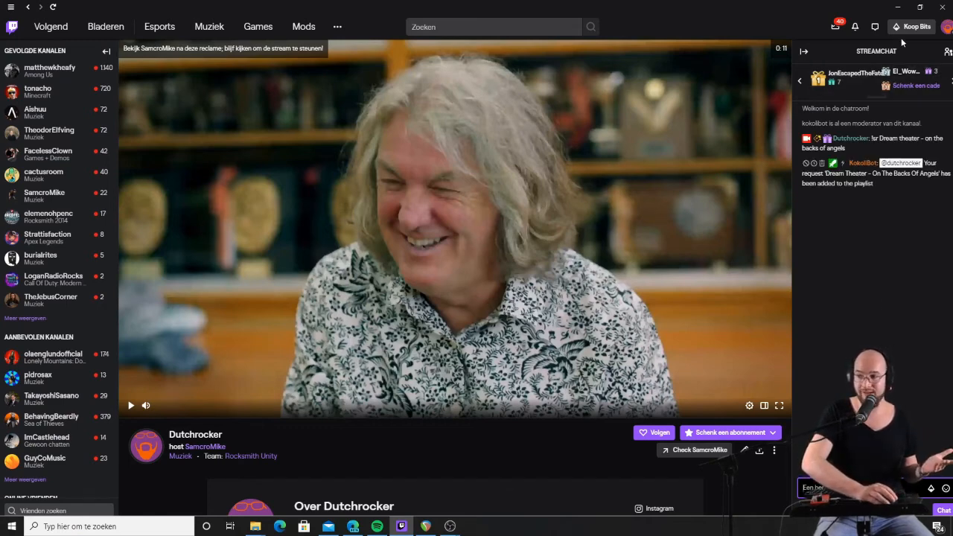
left_click(898, 7)
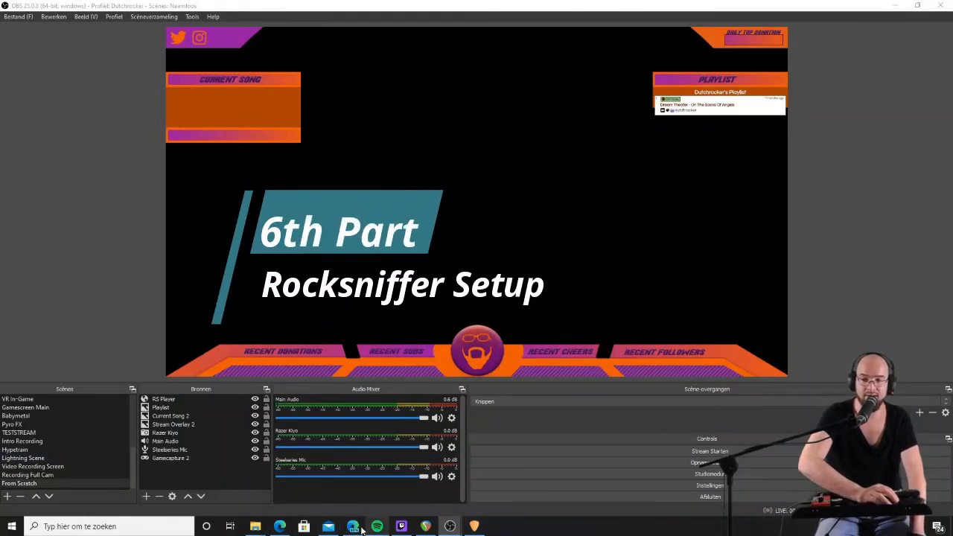
Step: Switch to the RockSniffer GitHub page in Edge and find the RockSniffer.0.3.1.zip download under the latest release
left_click(279, 526)
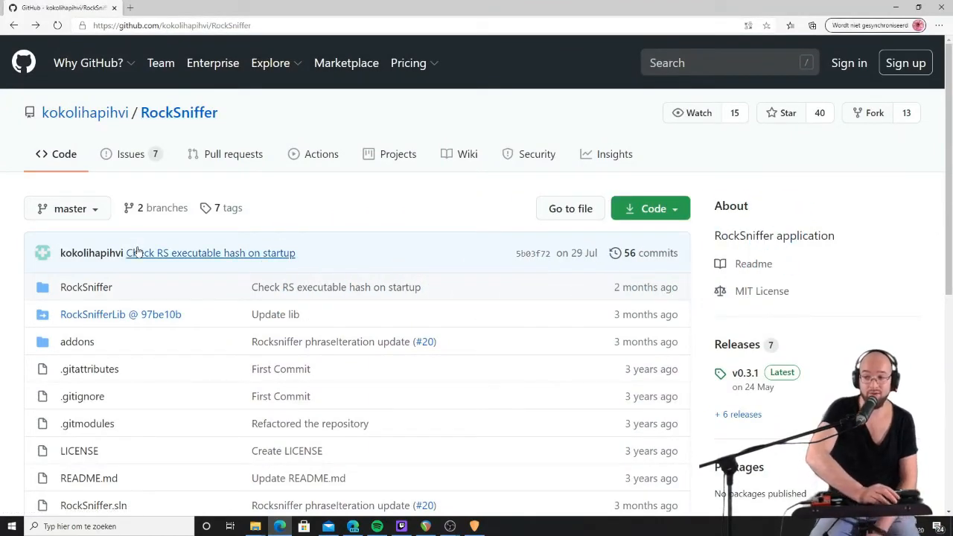
scroll(170, 357, "down", 5)
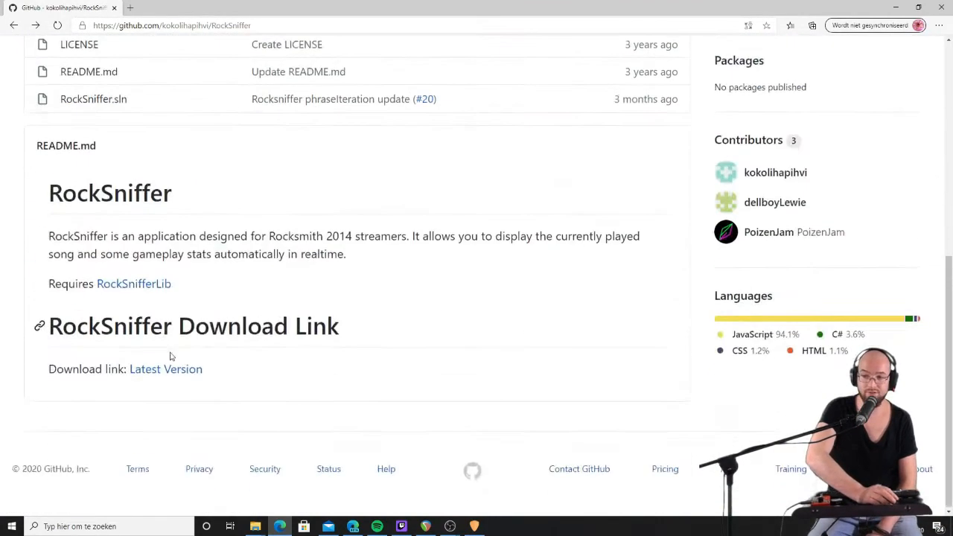
left_click(152, 370)
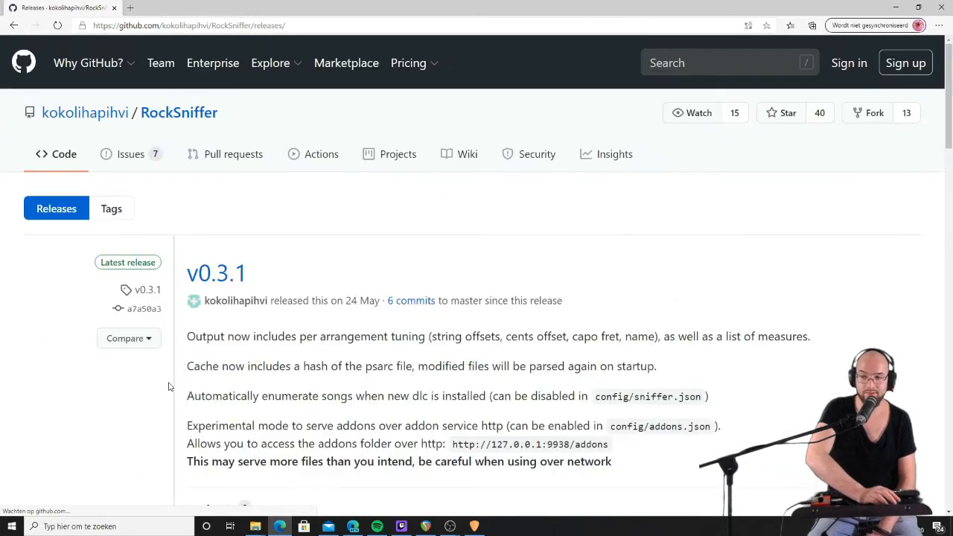
scroll(268, 321, "down", 5)
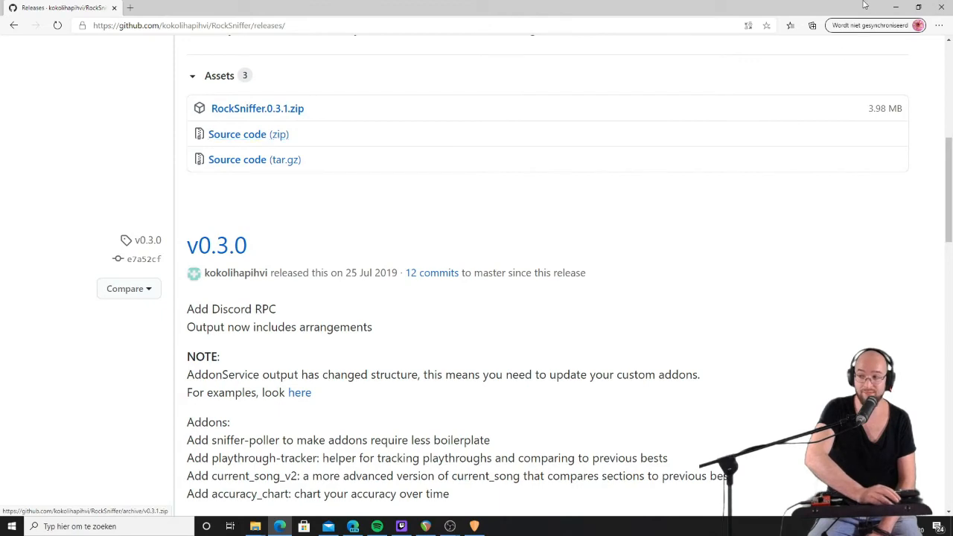
left_click(898, 7)
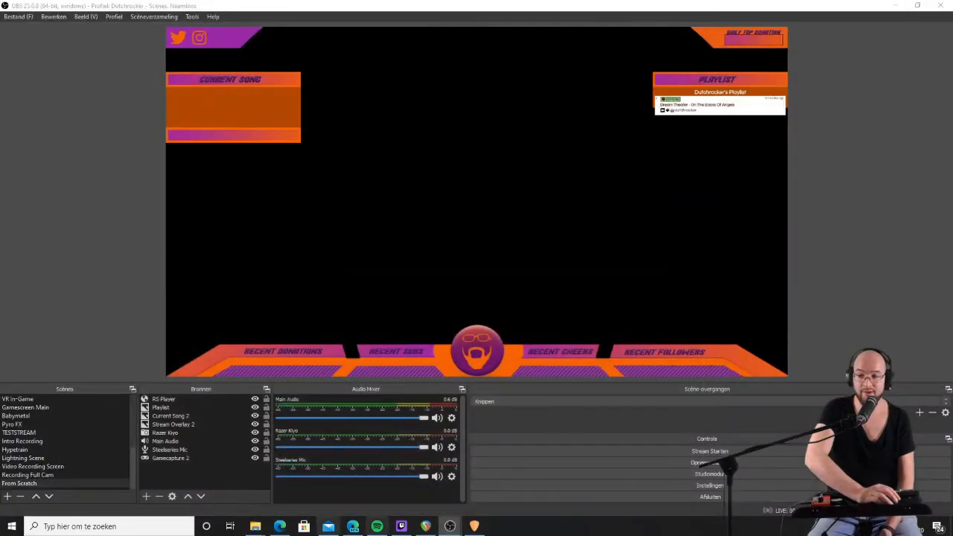
Step: Switch to File Explorer and open the RockSniffer 0.3.1 program folder inside RockSniffer.0.3.1
mouse_move(257, 525)
mouse_move(267, 486)
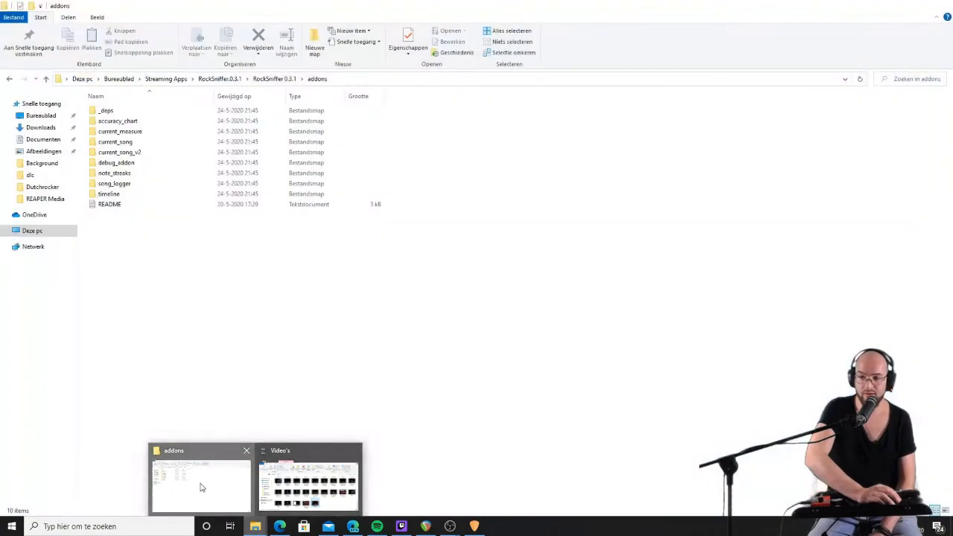
left_click(201, 487)
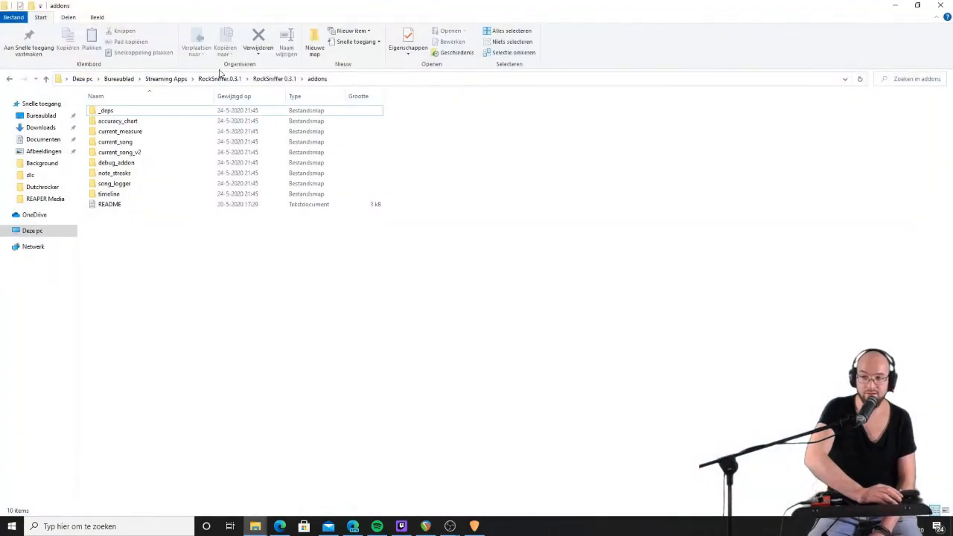
left_click(216, 79)
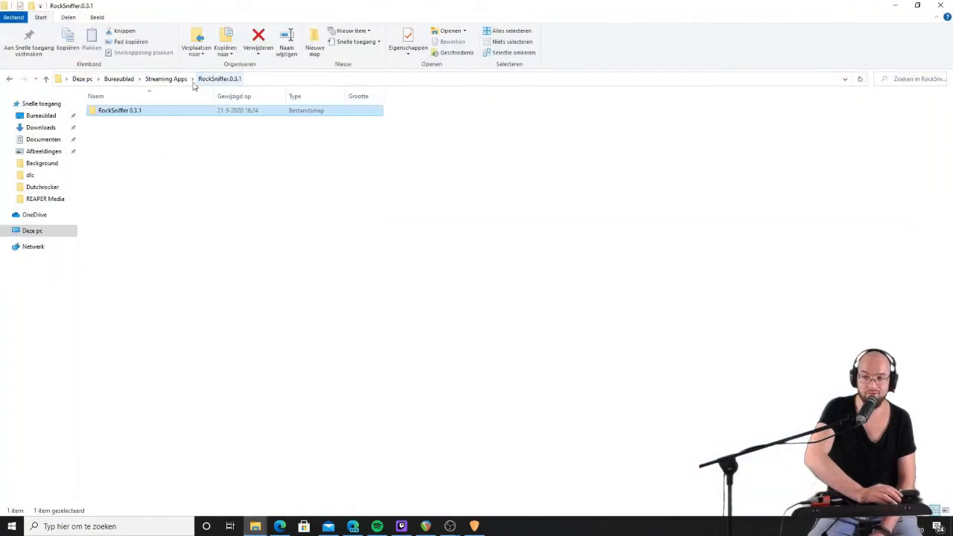
double_click(116, 111)
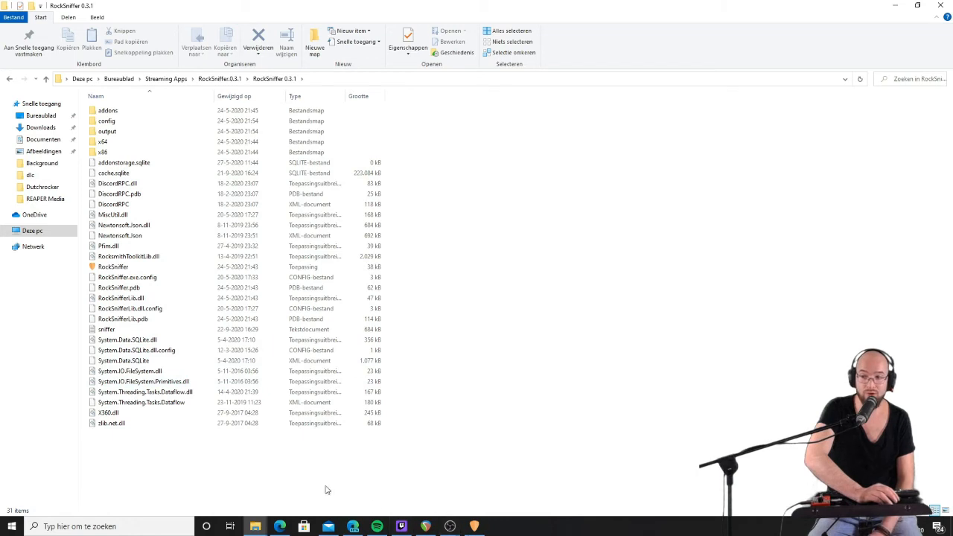
Step: Restart RockSniffer from its program folder, then minimize its console and the folder window to return to OBS
right_click(474, 526)
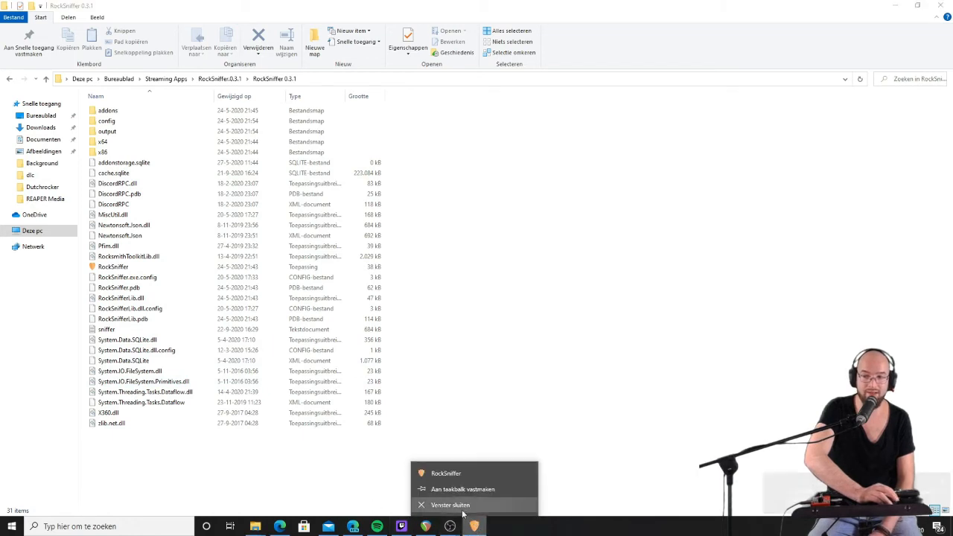
left_click(460, 508)
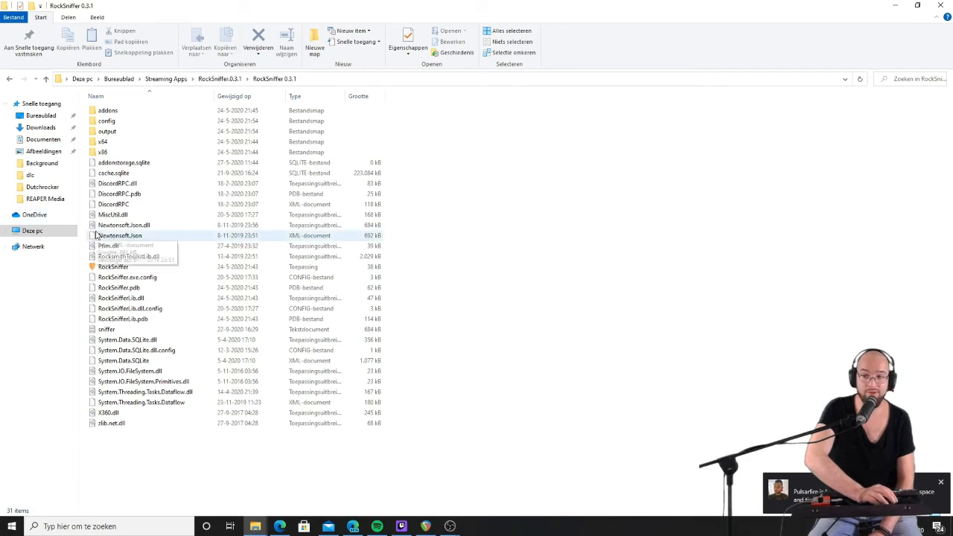
double_click(115, 268)
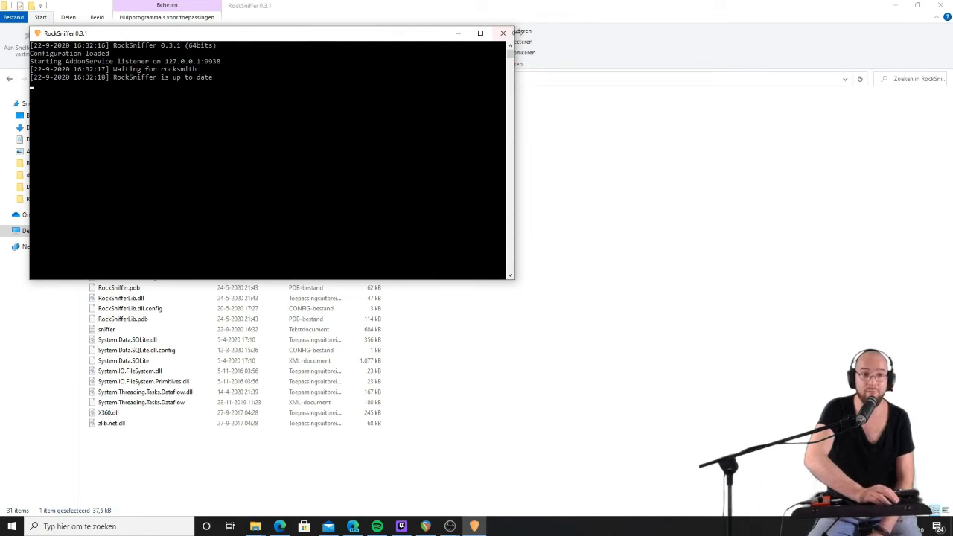
left_click(458, 32)
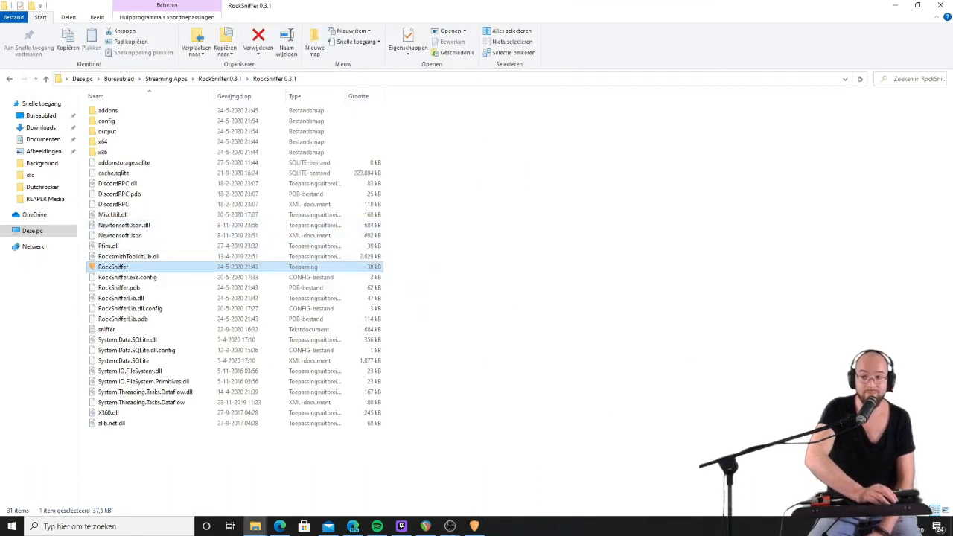
left_click(903, 9)
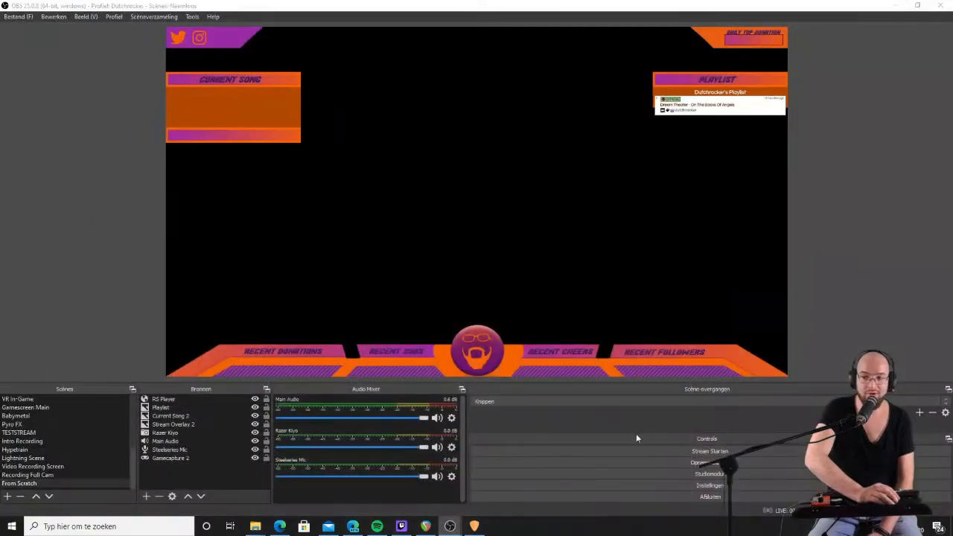
Step: Add a new browser source named "Rocksniffer 2" to the From Scratch scene and select its default URL for replacement
left_click(146, 496)
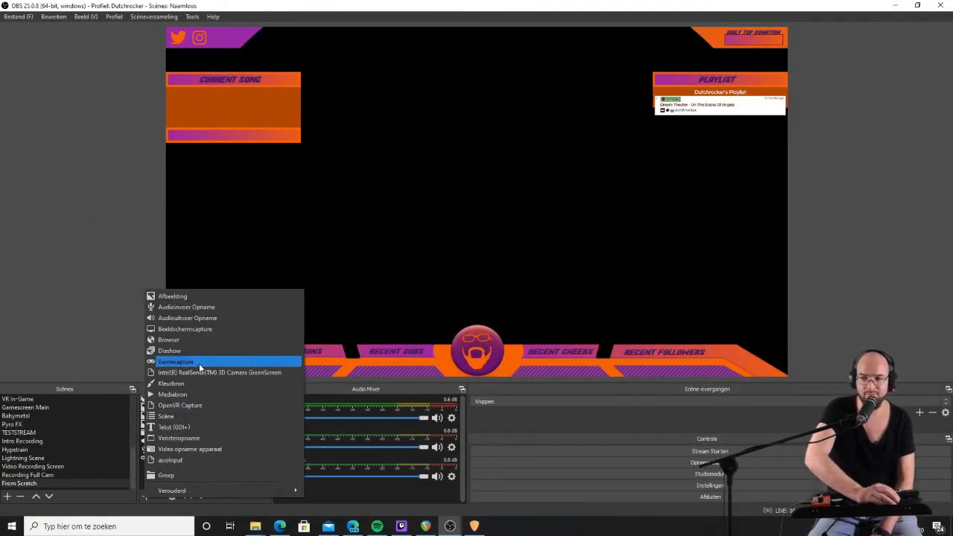
left_click(206, 339)
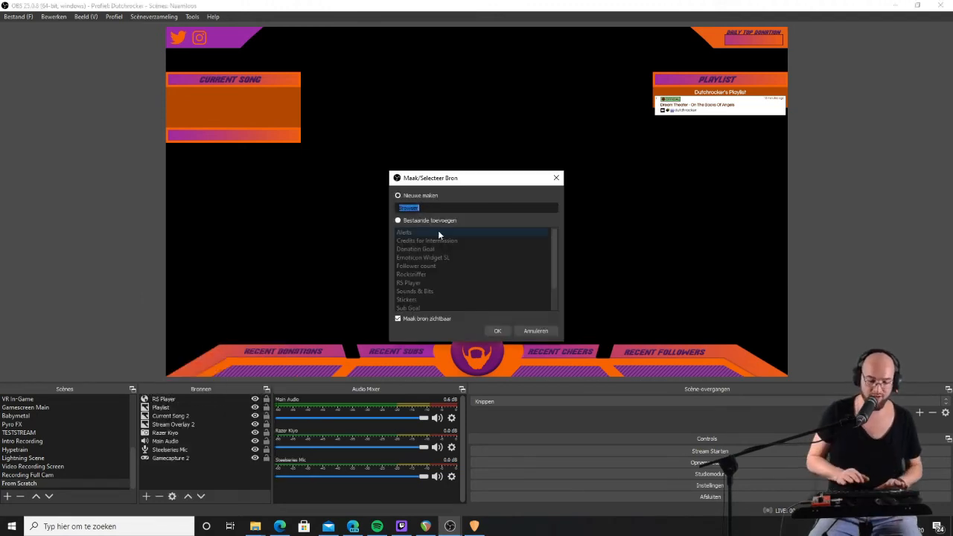
type("Rocksniffer 2")
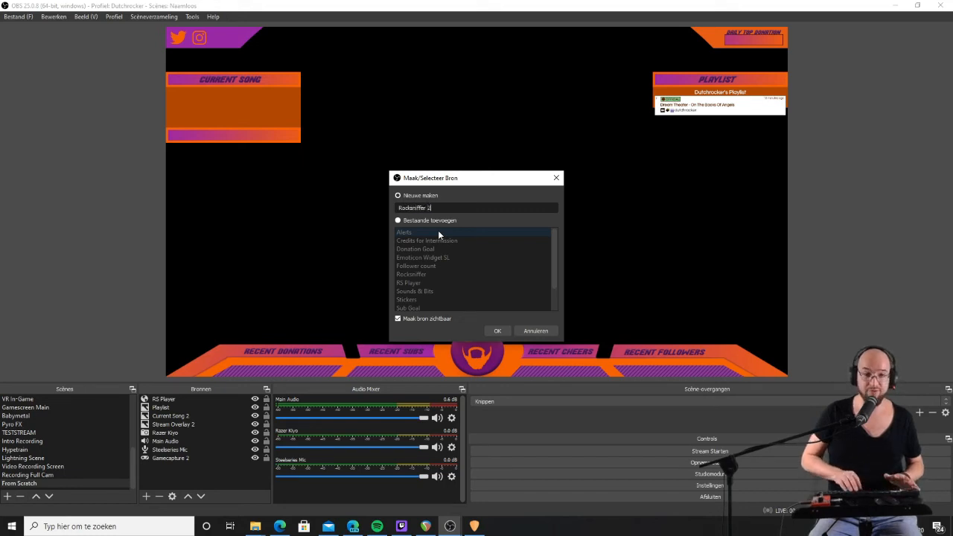
key("Return")
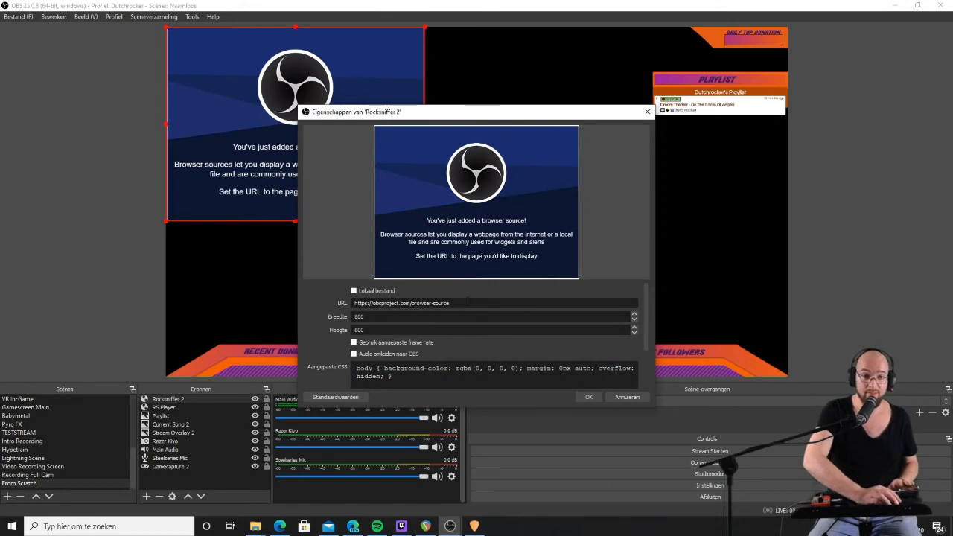
left_click_drag(451, 303, 352, 303)
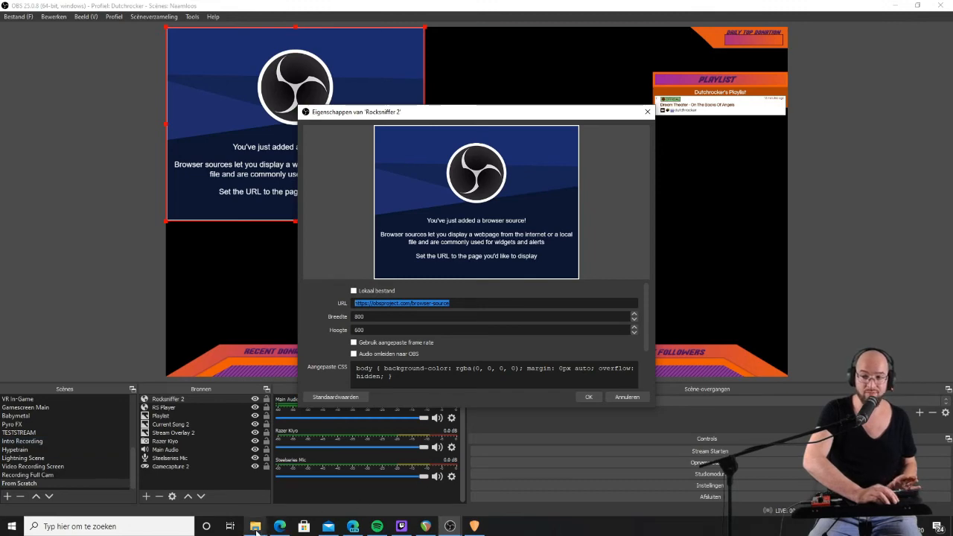
Step: Switch to File Explorer and open the current_song folder in RockSniffer's addons, browsing past the current_song_v2 variant
mouse_move(256, 526)
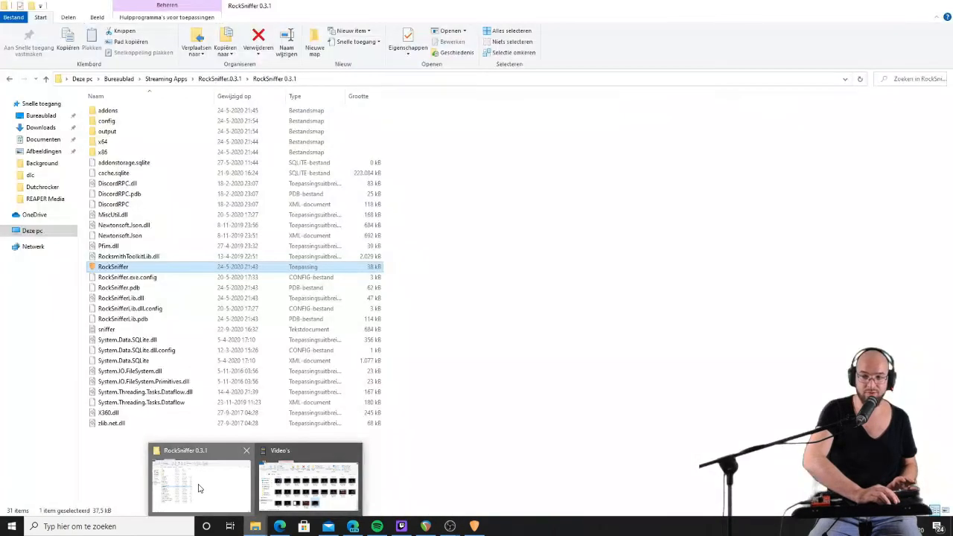
left_click(199, 488)
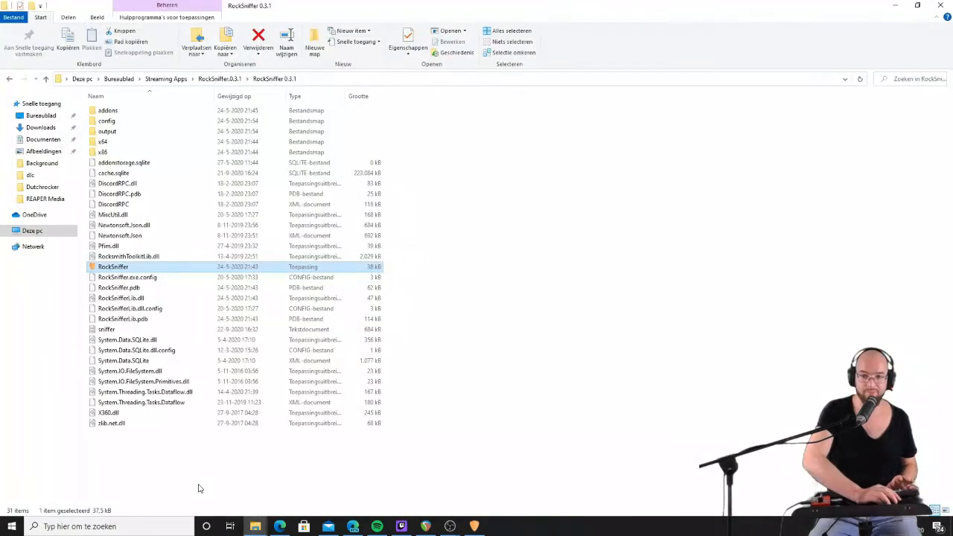
double_click(108, 111)
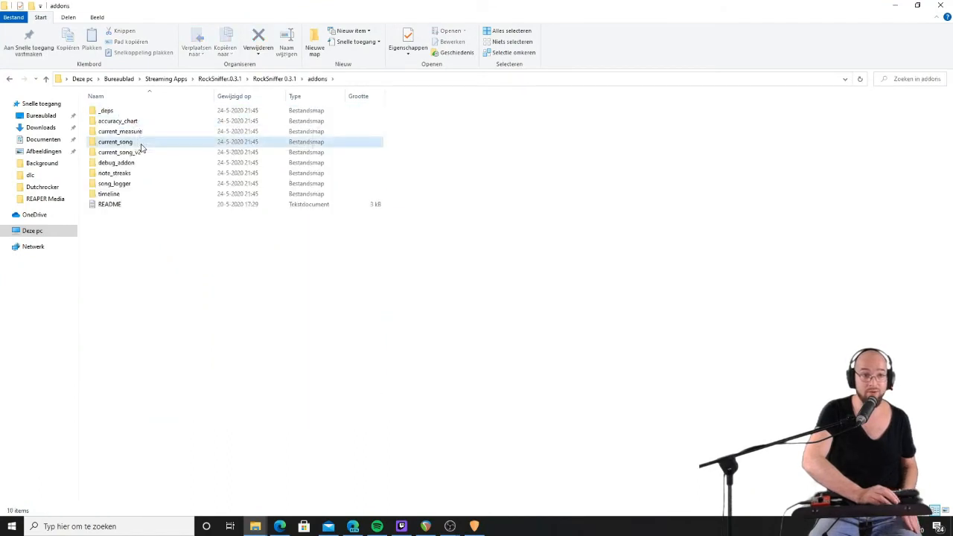
double_click(139, 142)
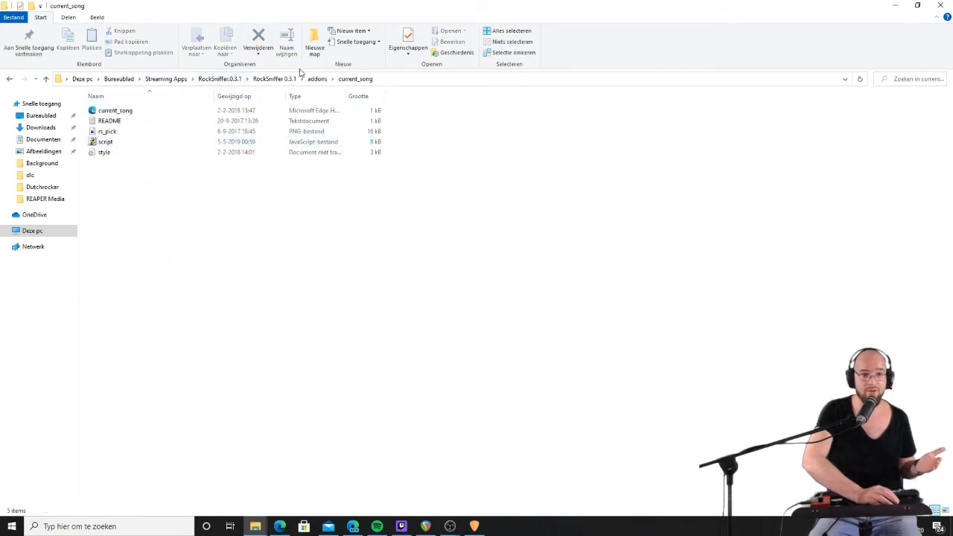
left_click(318, 79)
double_click(124, 155)
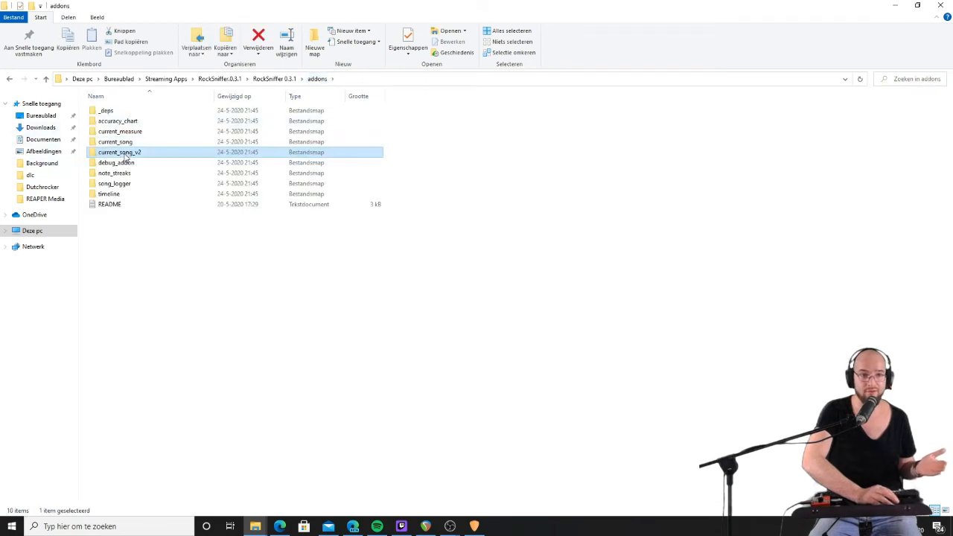
left_click(318, 79)
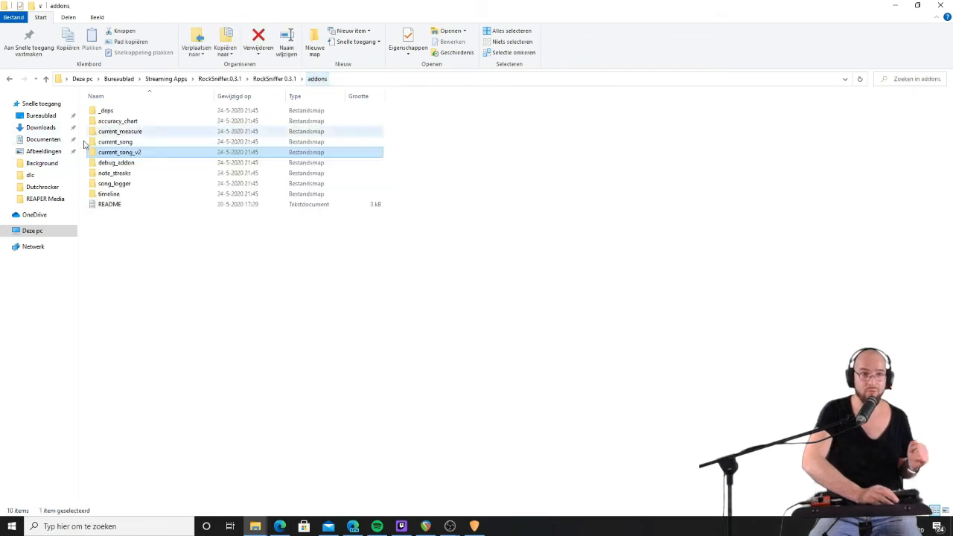
double_click(125, 143)
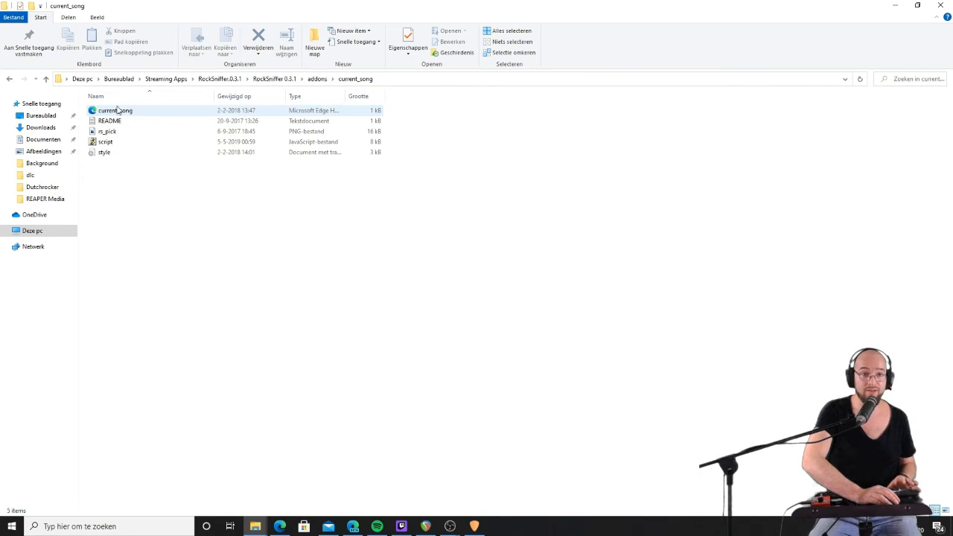
Step: Open the current_song HTML page in Edge, copy its file address, and return to OBS
double_click(127, 111)
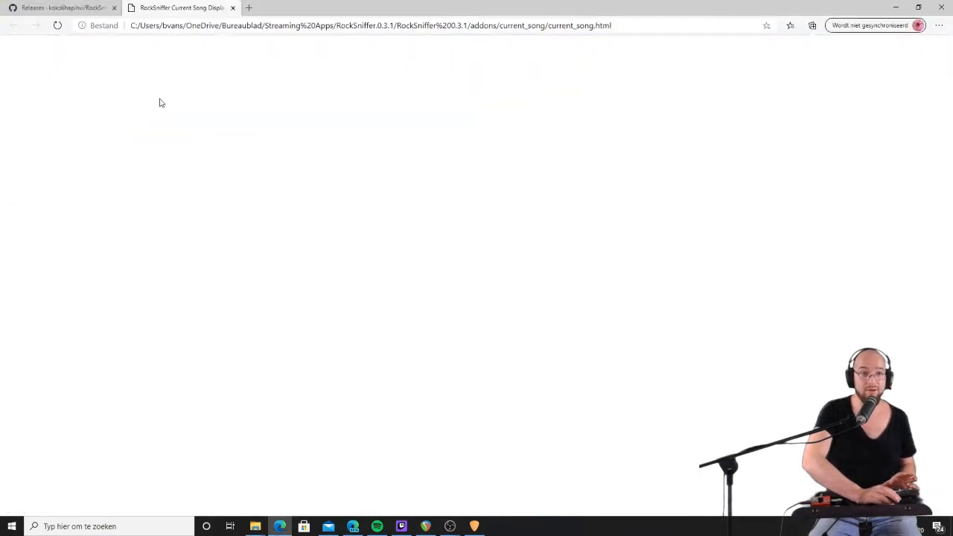
left_click(540, 26)
key("ctrl+c")
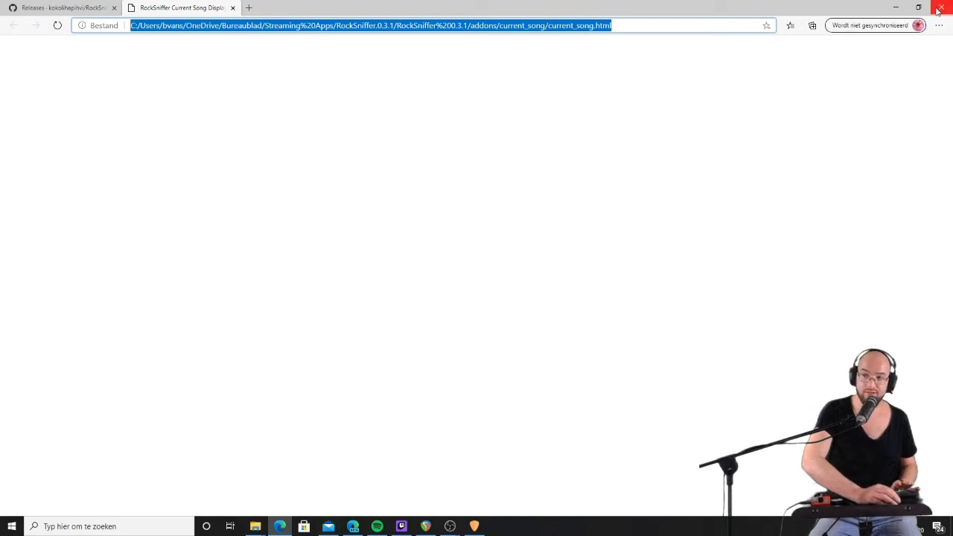
left_click(896, 7)
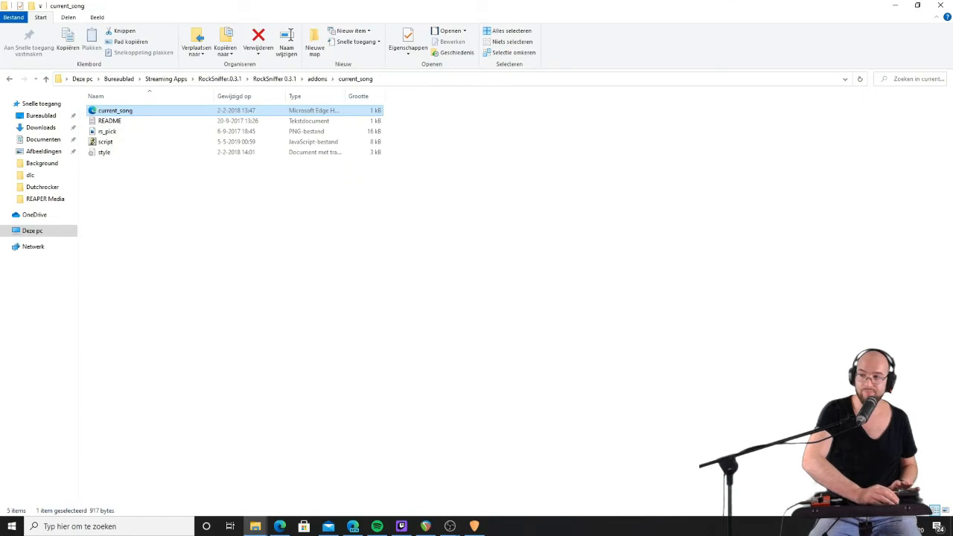
left_click(940, 6)
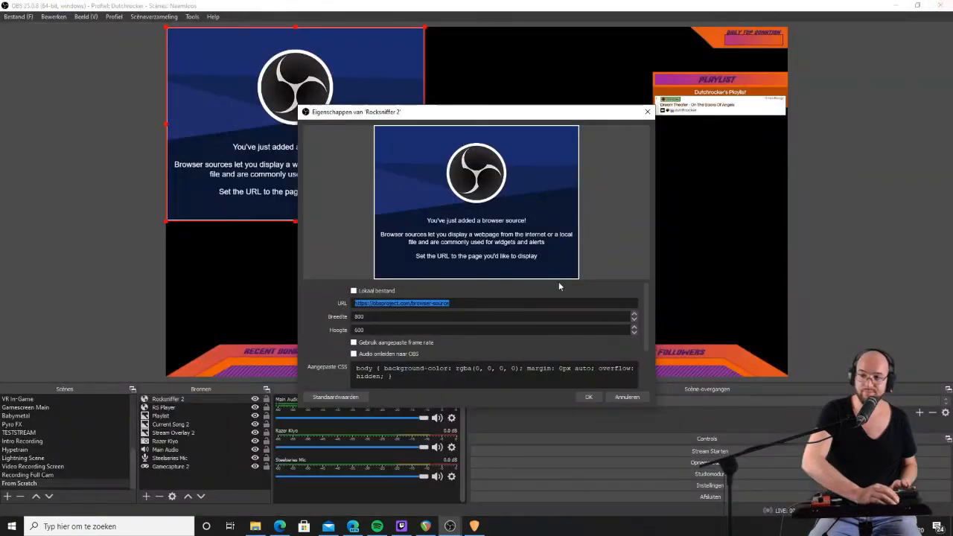
Step: Paste the copied current_song.html address as Rocksniffer 2's URL, confirm the properties, and place the source over the Current Song panel
key("ctrl+v")
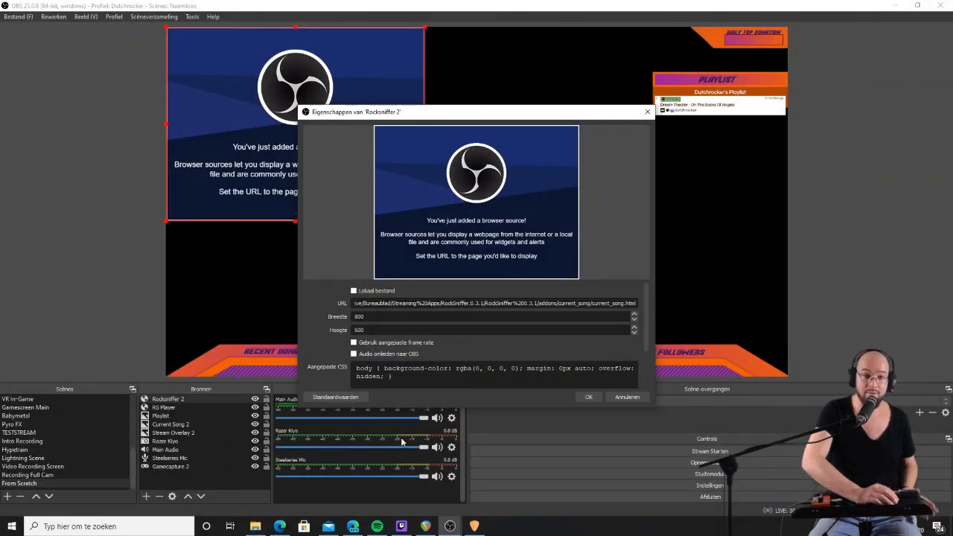
left_click(587, 397)
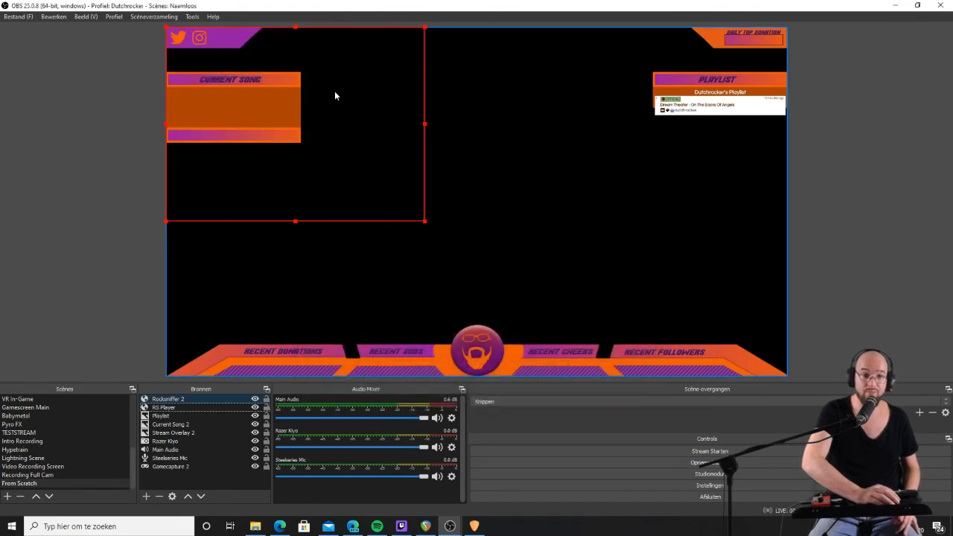
left_click_drag(336, 93, 333, 149)
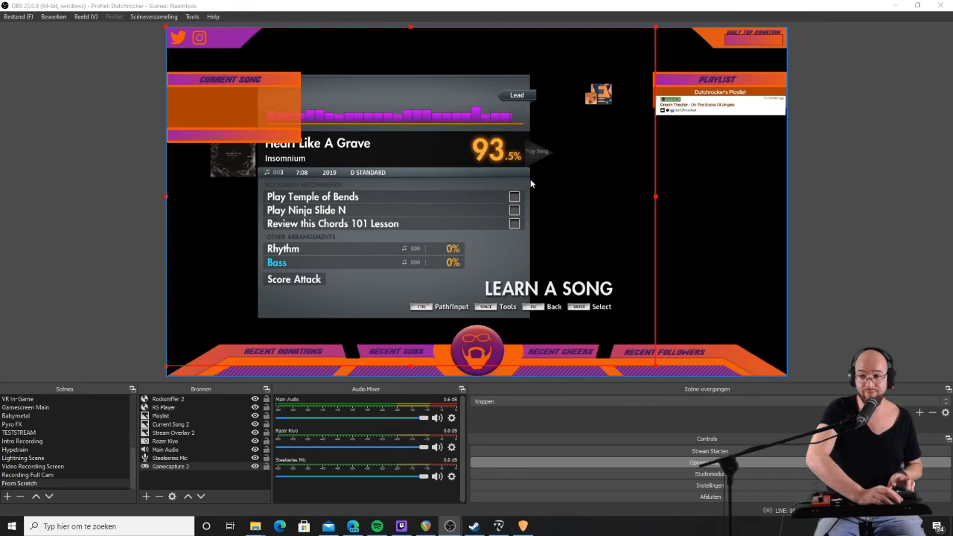
Step: Shrink the Gamecapture 2 source into the lower-left part of the canvas, below the Current Song panel
left_click(173, 467)
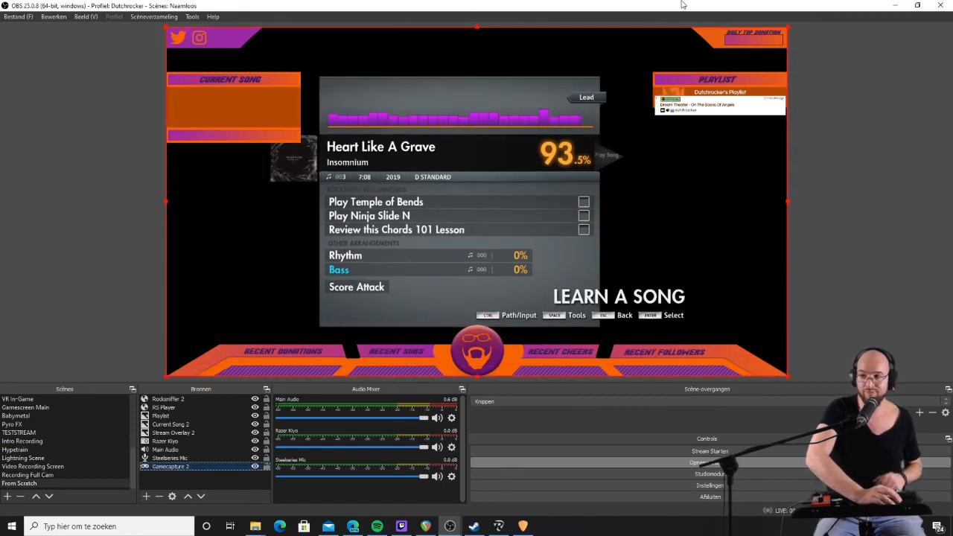
left_click_drag(790, 30, 392, 217)
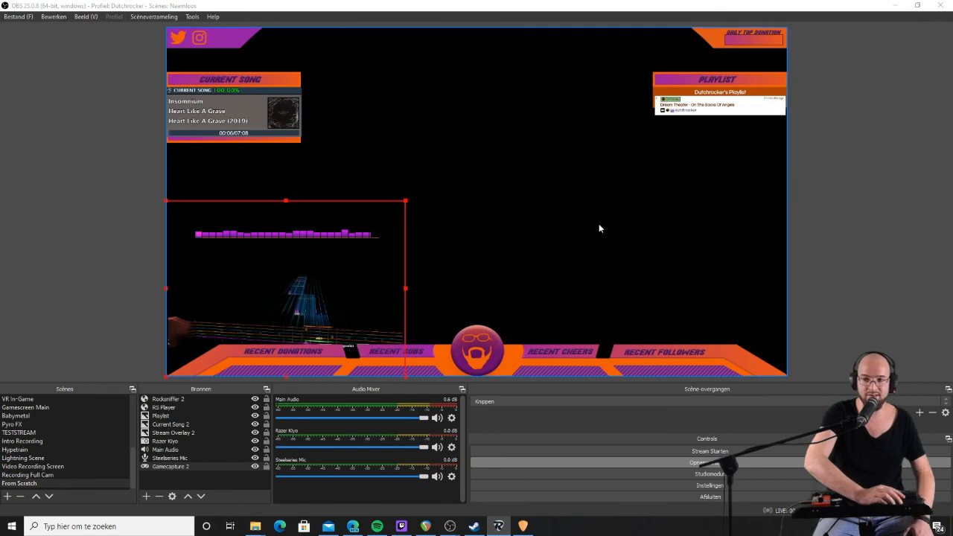
Step: Select the Rocksniffer 2 source and check how its frame fits the Current Song panel
left_click(174, 399)
left_click_drag(301, 189, 196, 194)
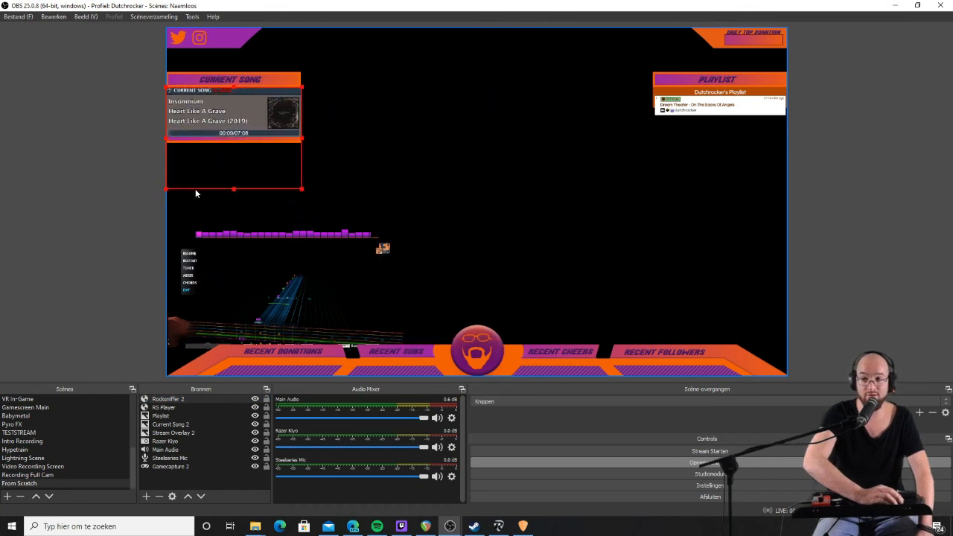